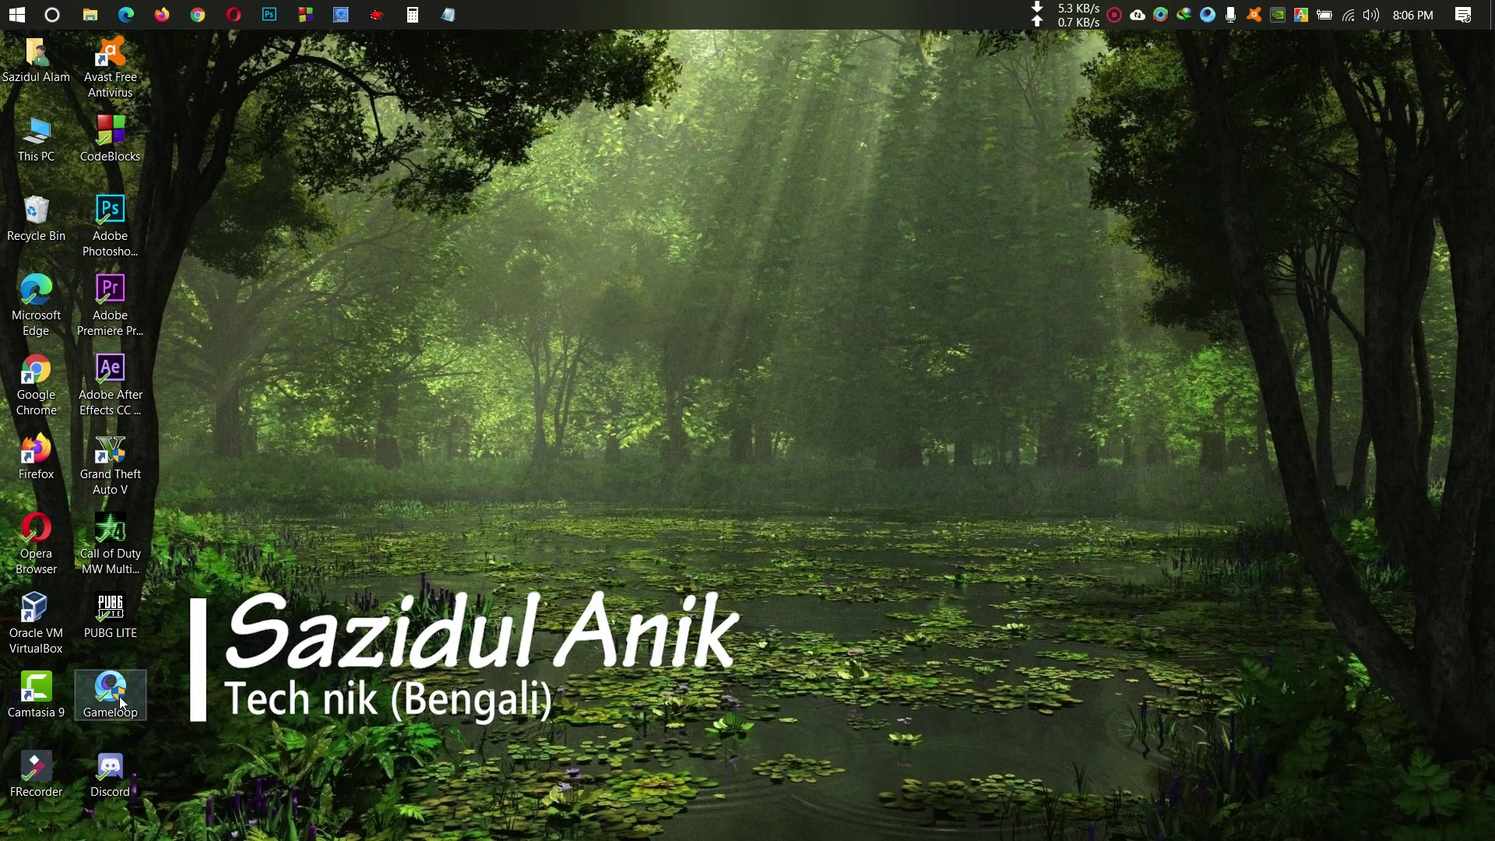
Step: Start GameLoop and show the Others category under My Games, which lists Google Installer
double_click(119, 696)
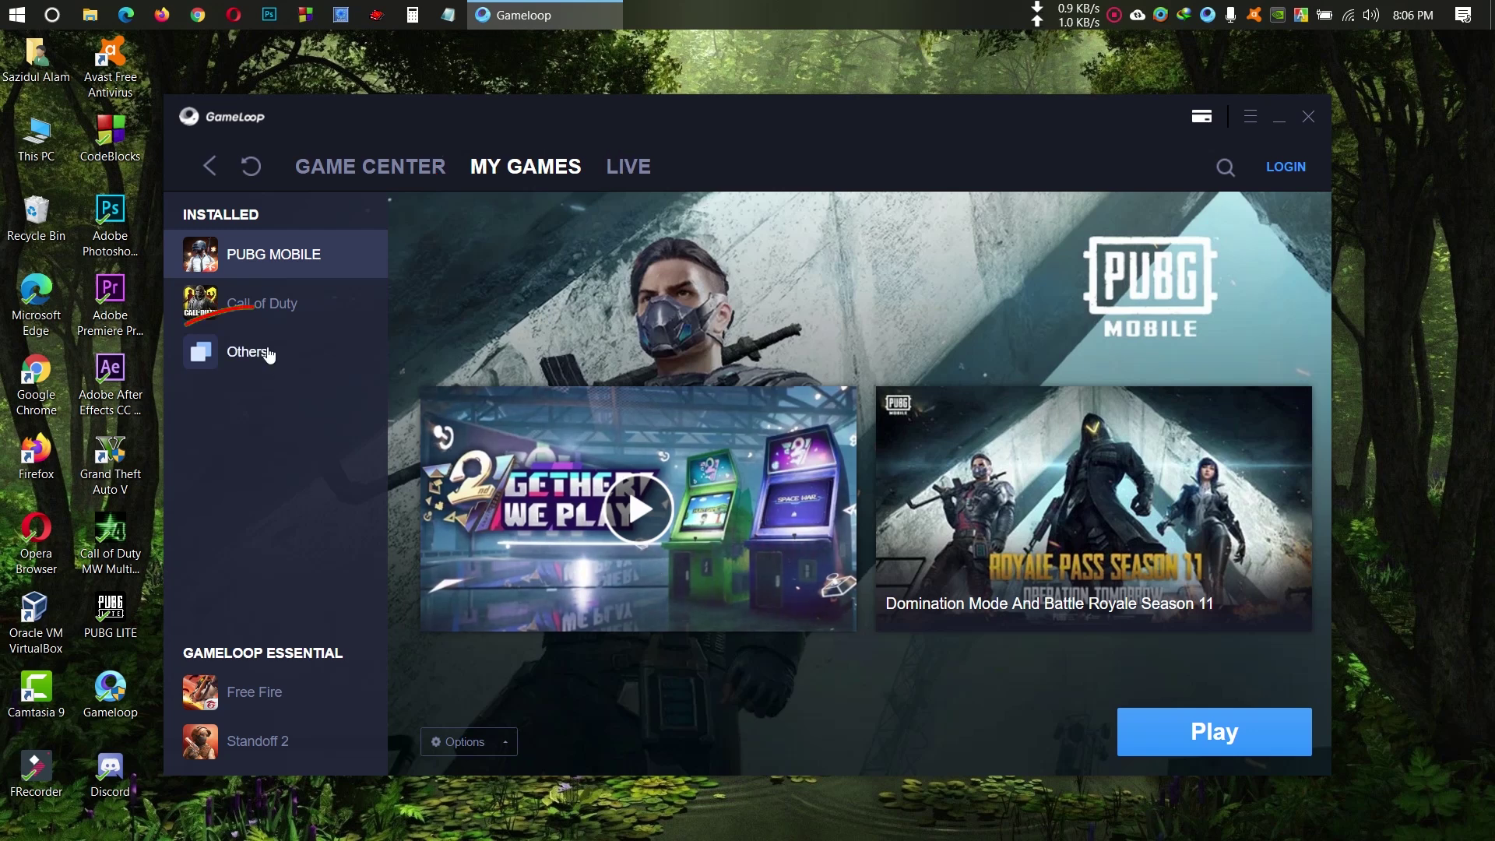
click(256, 355)
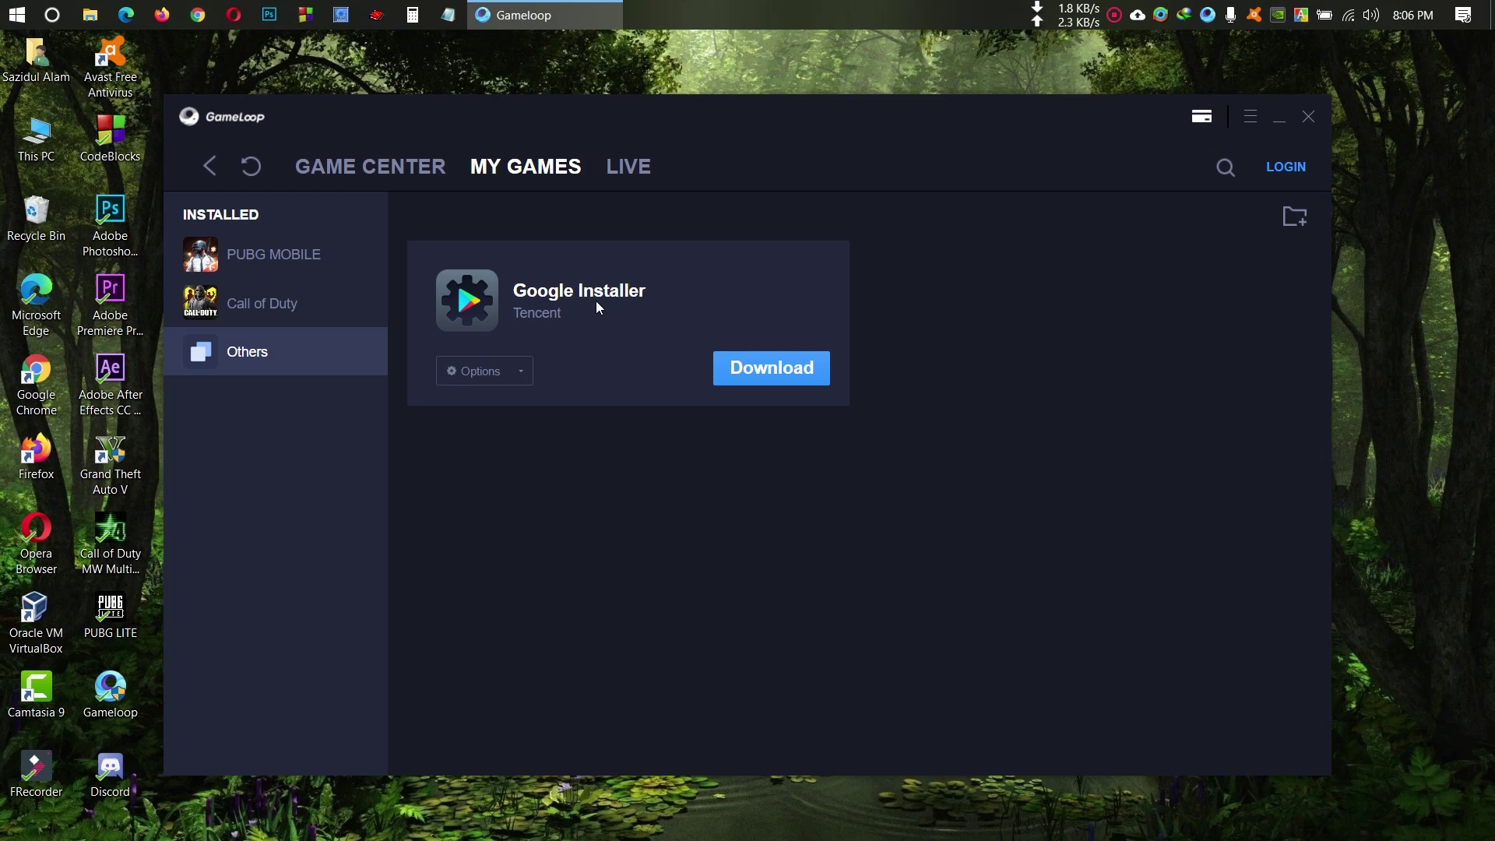
Step: Download Google Installer, install Google Service in the emulator, and confirm the notice
click(771, 372)
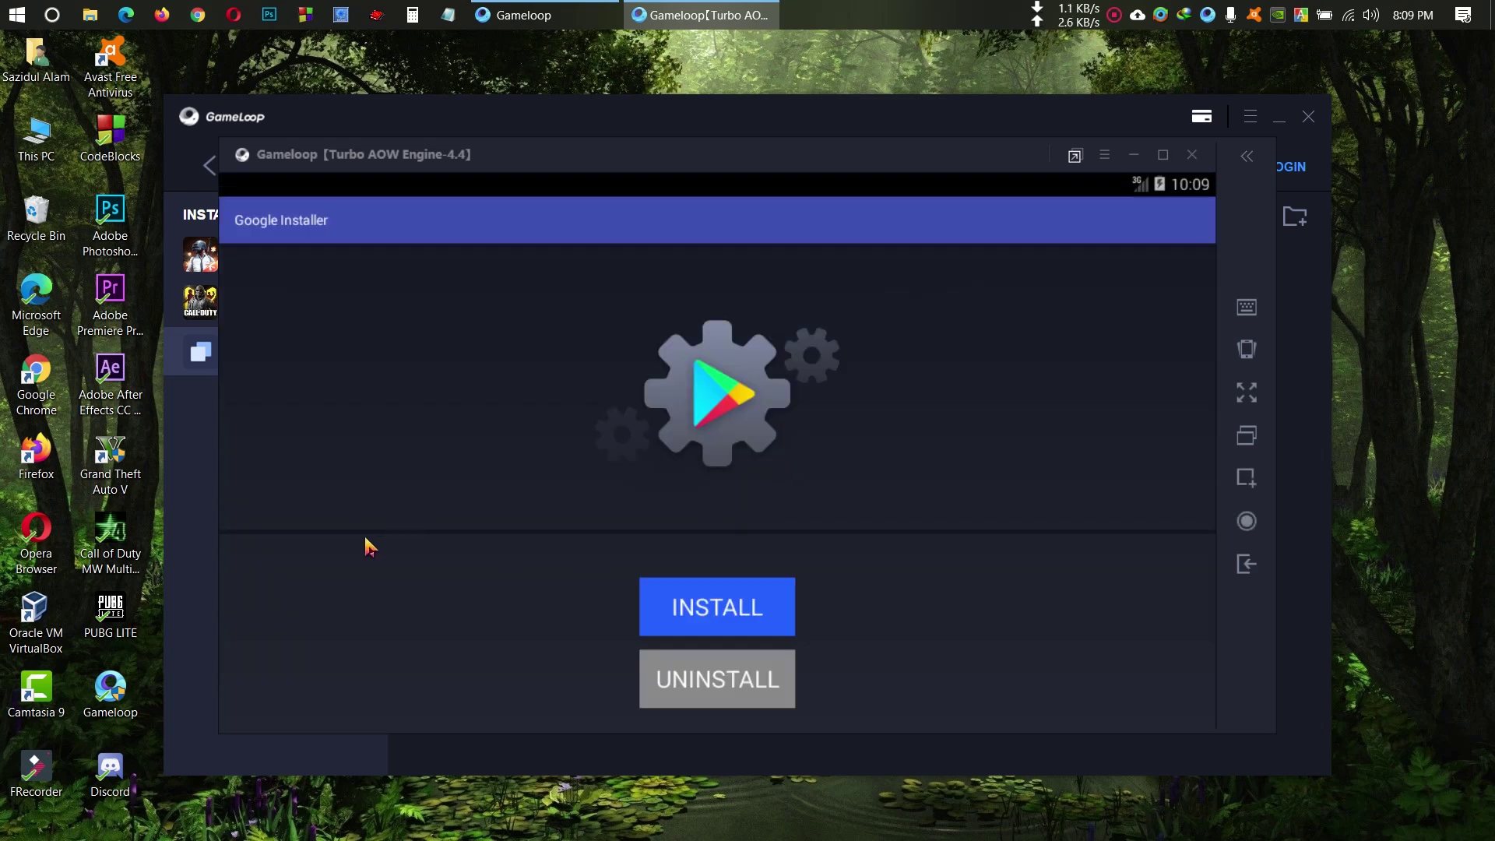
click(715, 613)
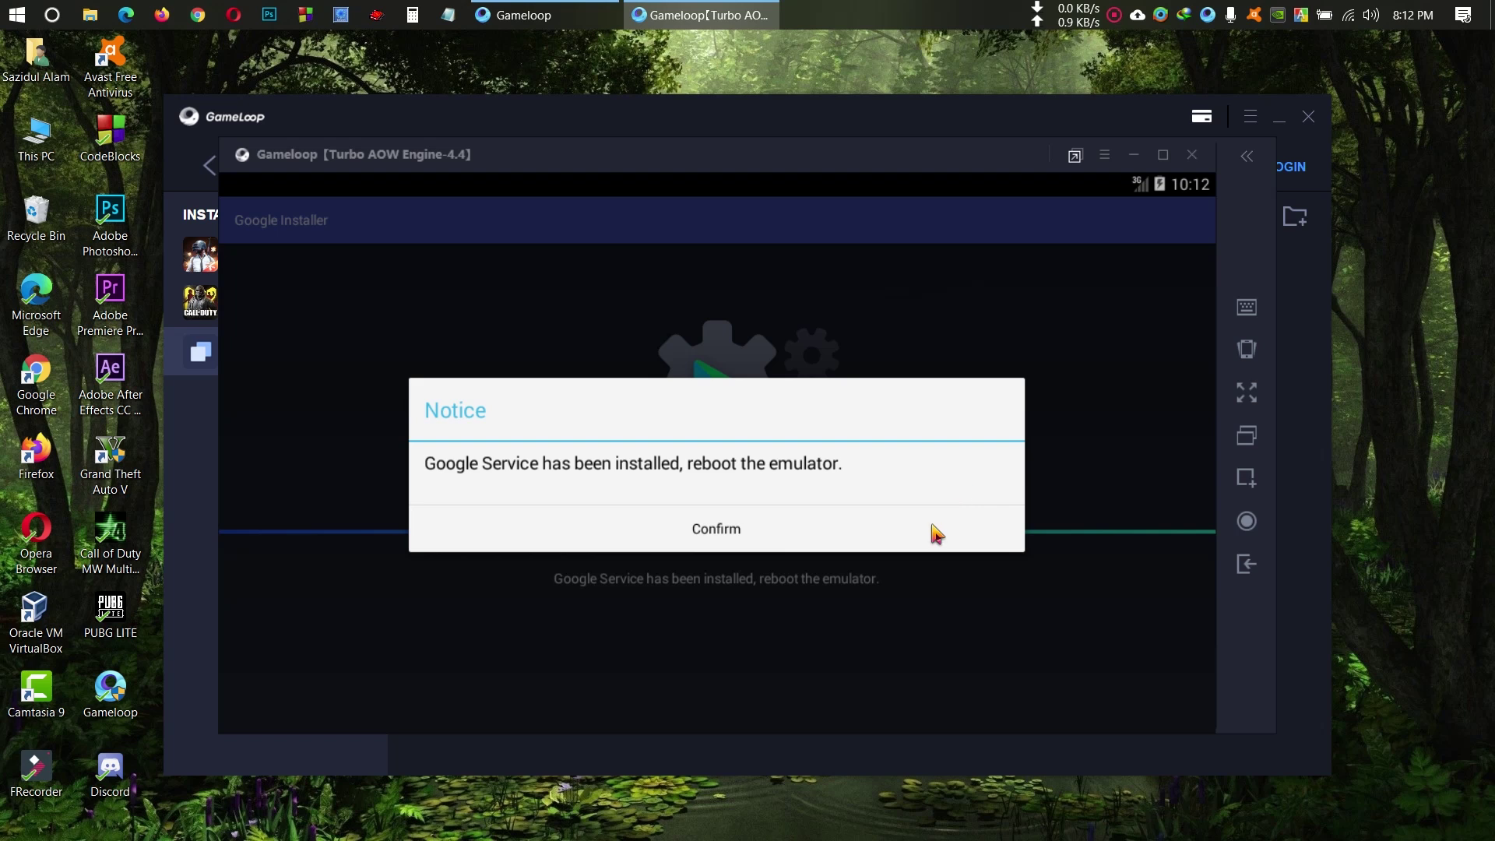
click(730, 528)
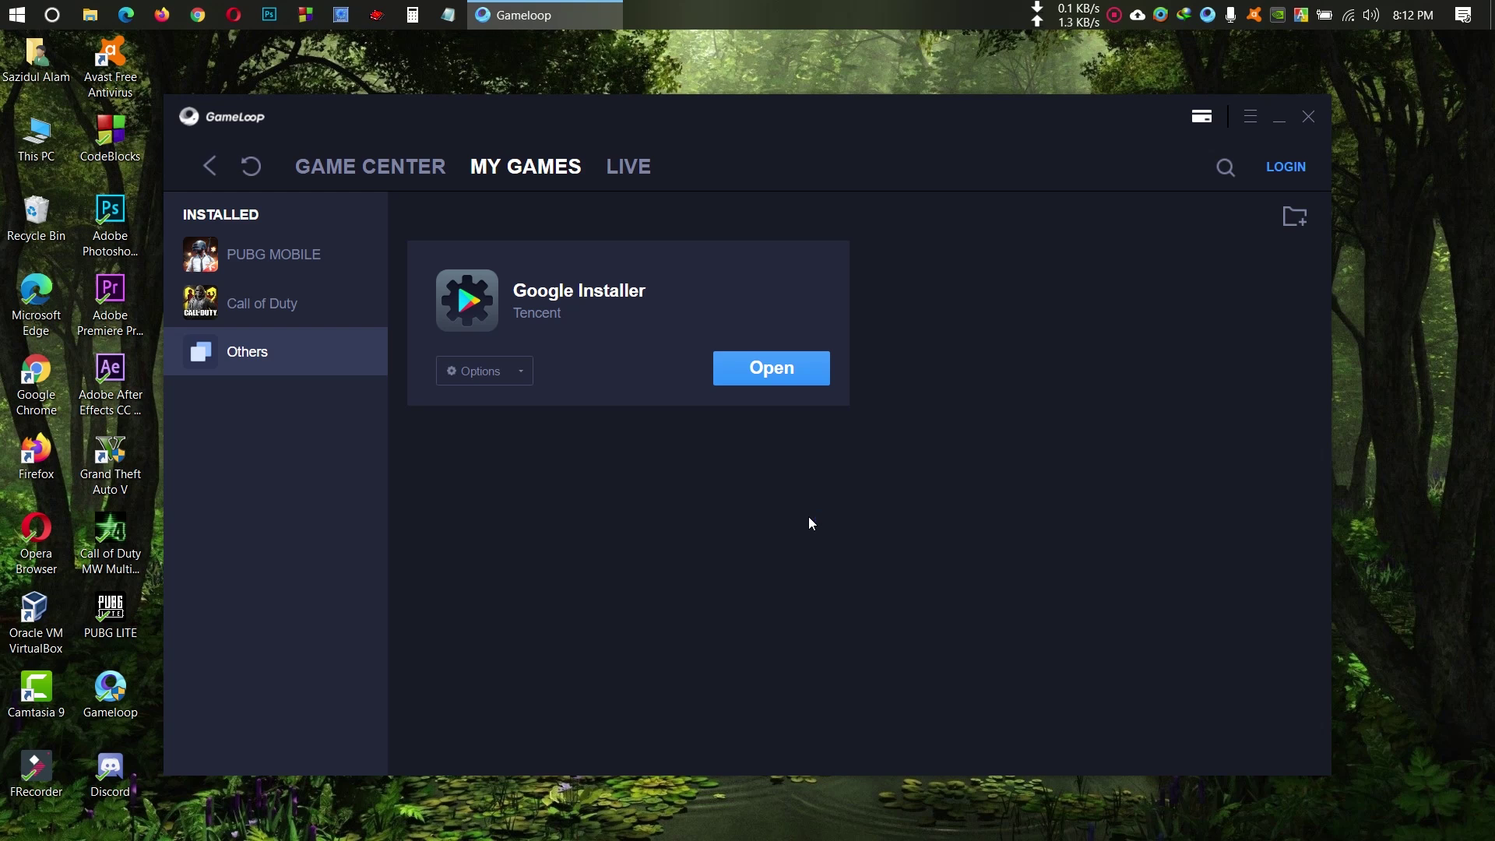
Step: Open Google Installer, then exit it to reach the Android home screen with the installed apps
click(759, 377)
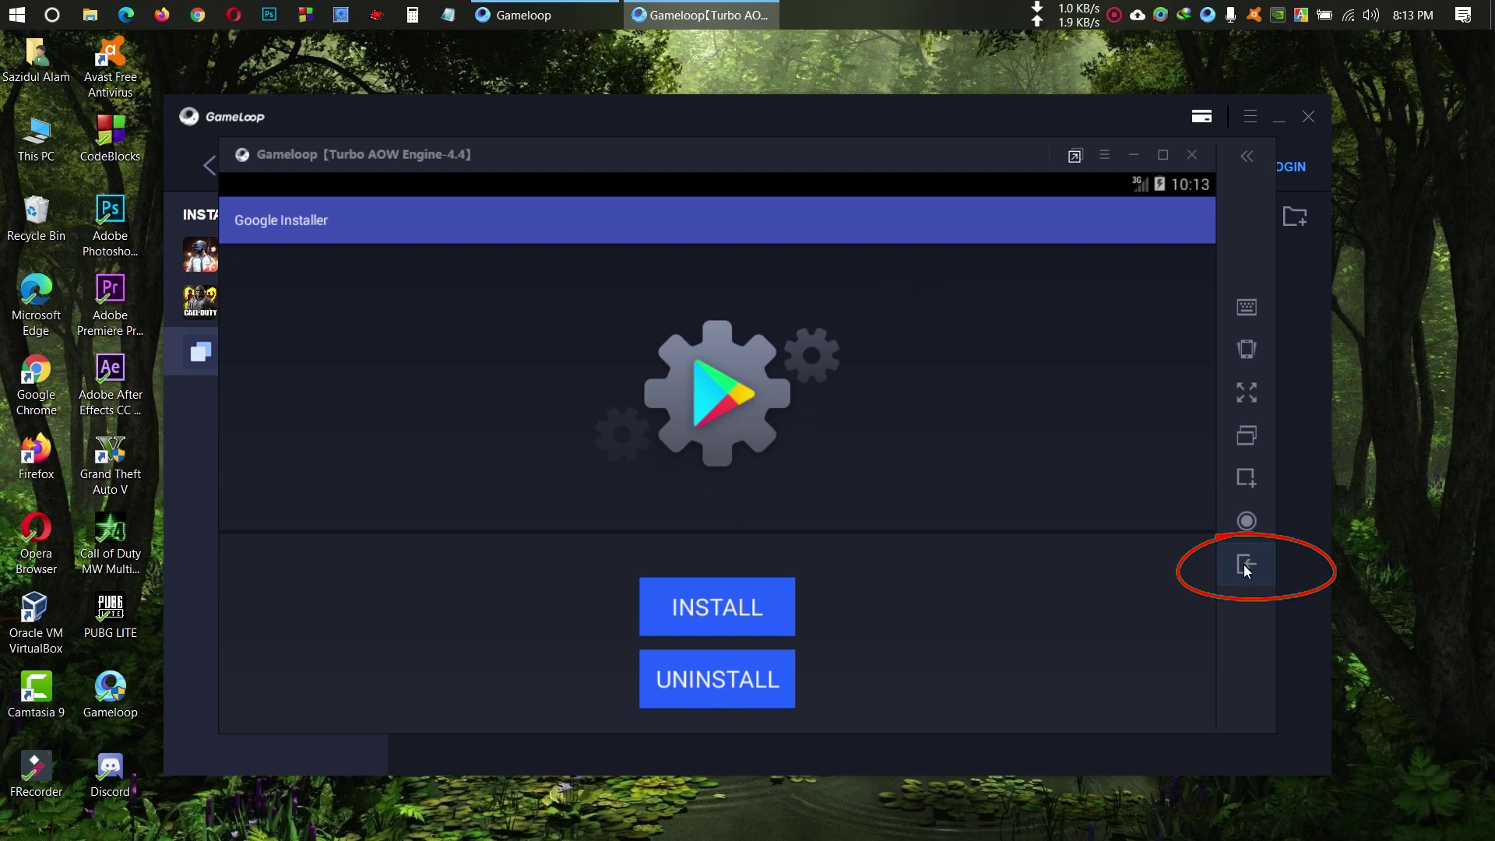
click(1244, 565)
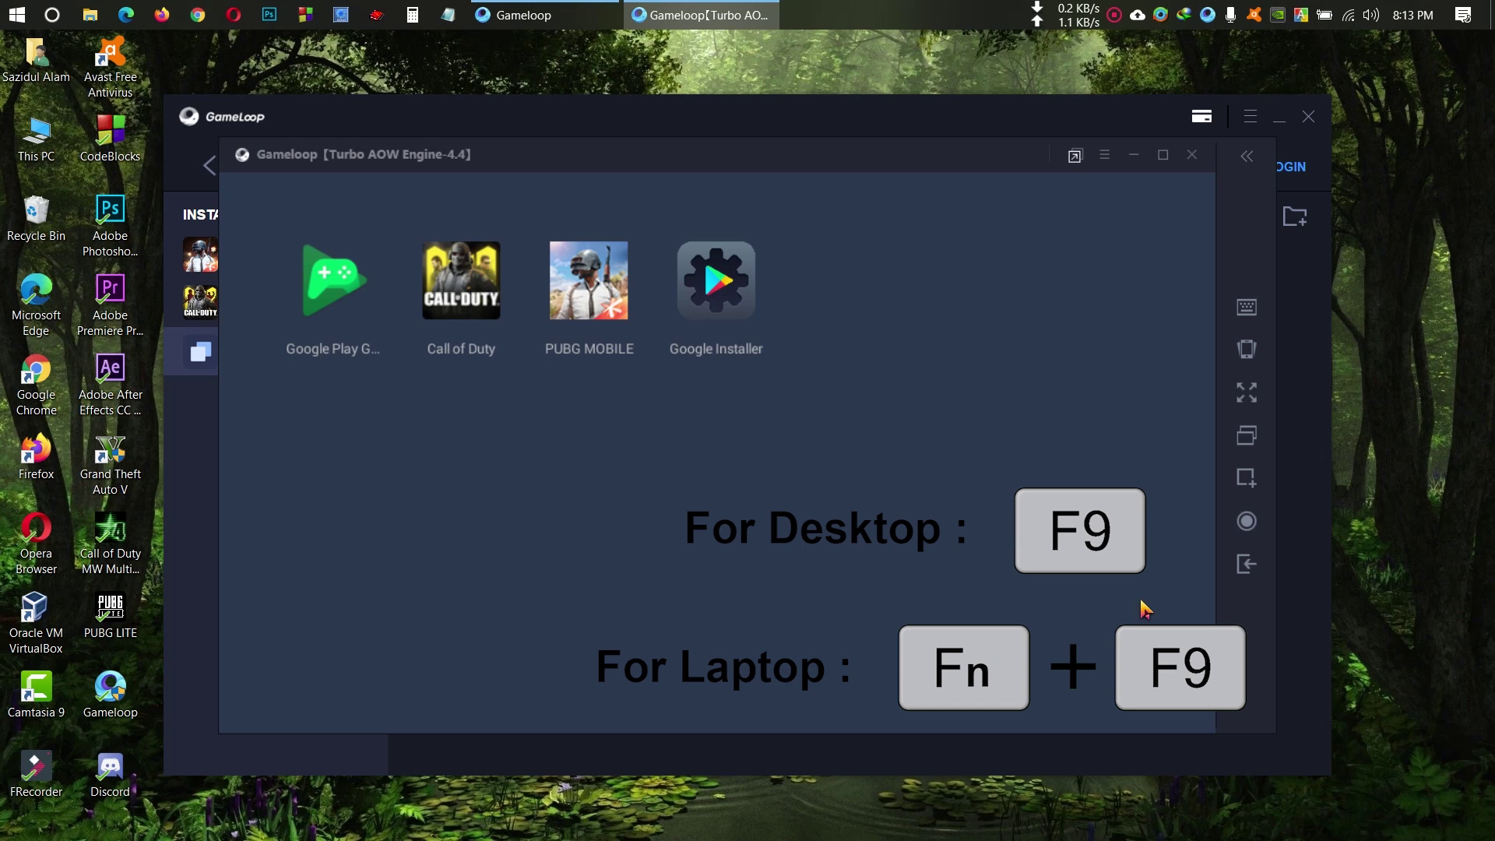
Step: Open the emulator's Browser from all apps (F9) and type play.google.com into the address bar
key(F9)
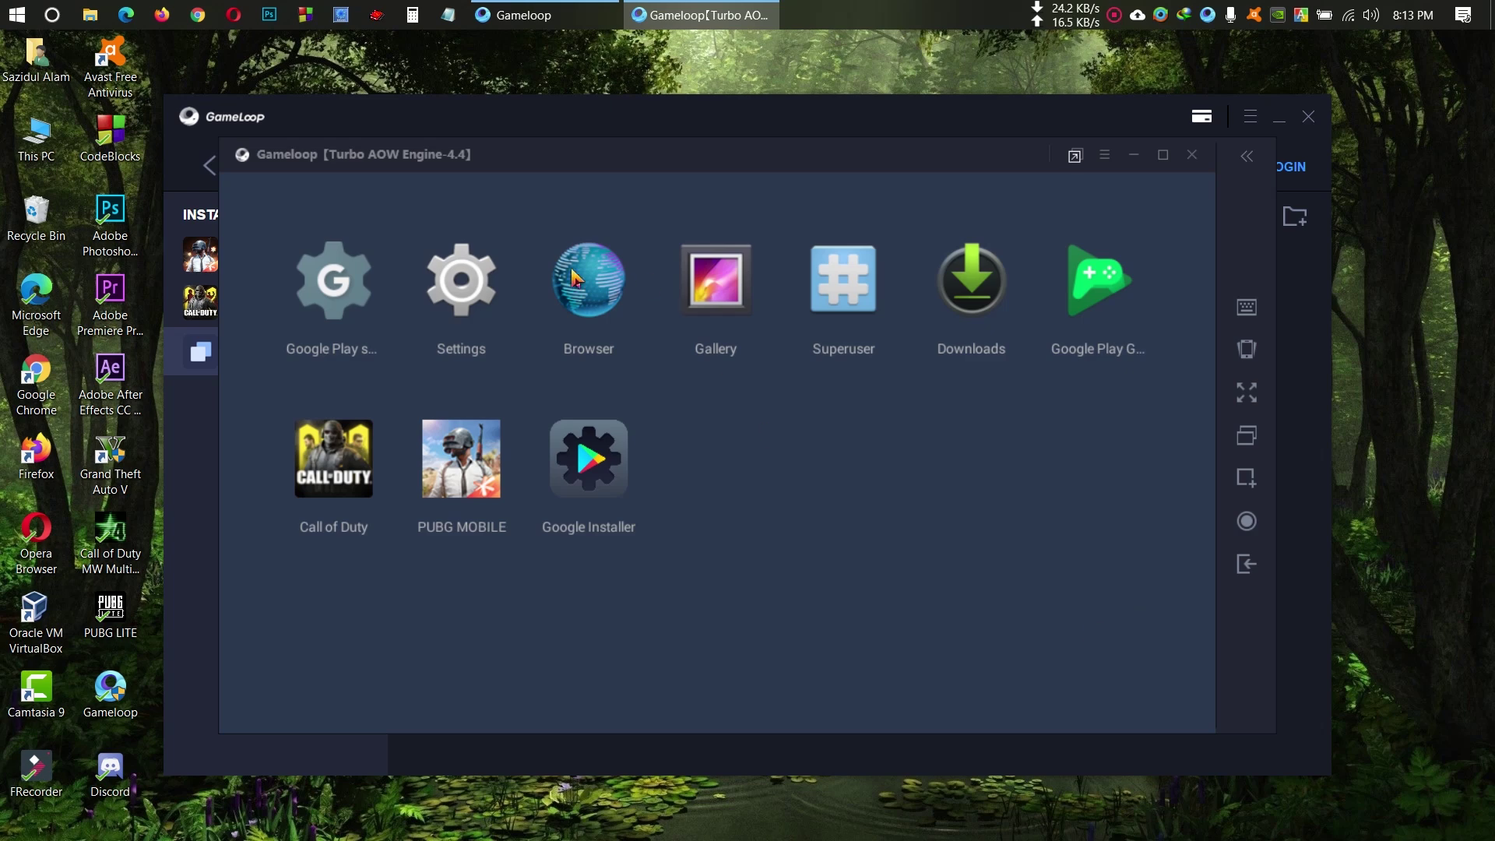
click(592, 297)
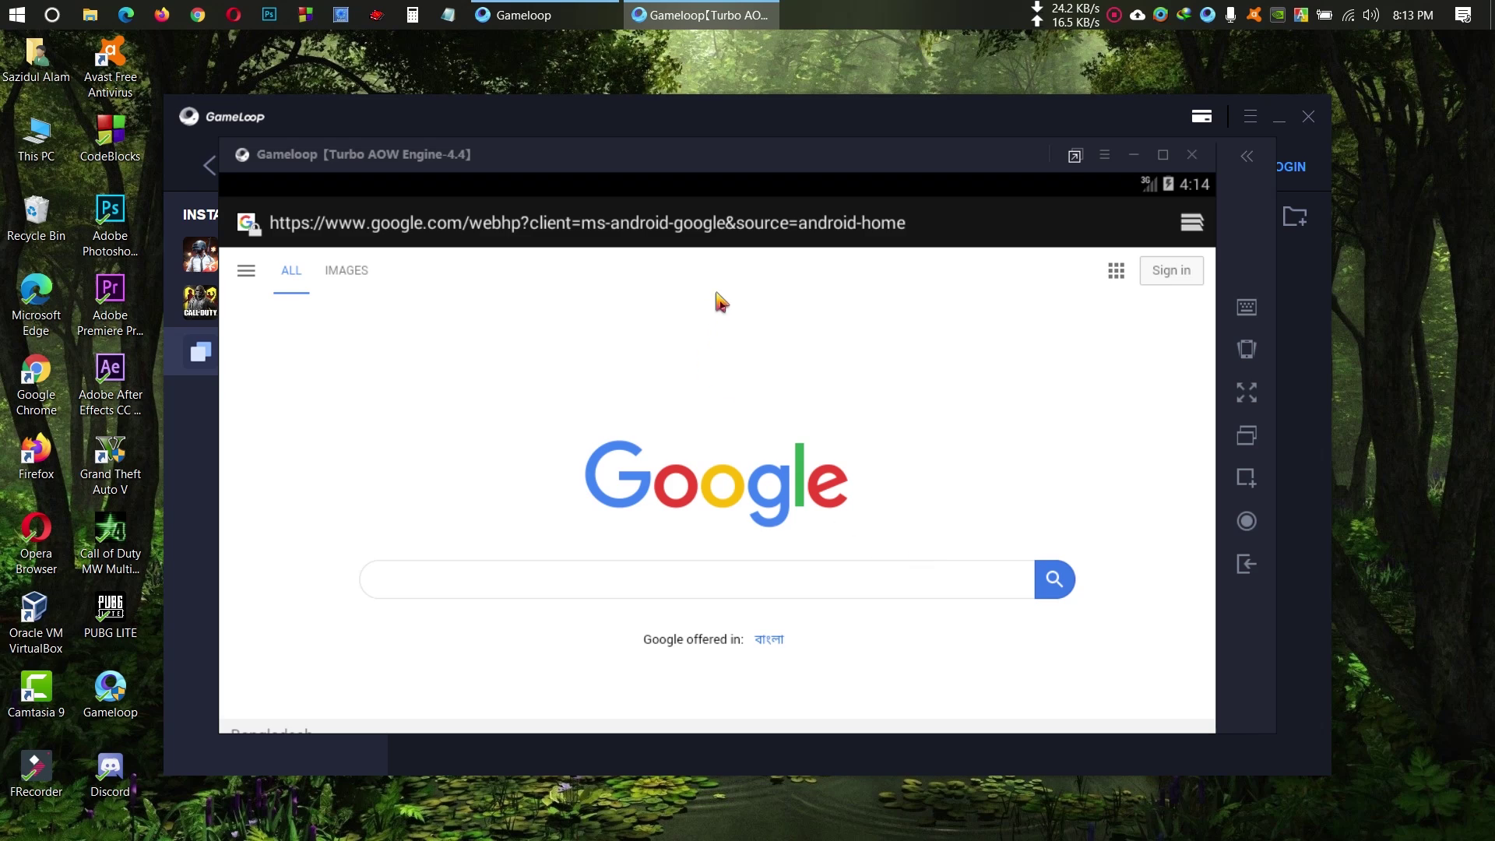
click(768, 237)
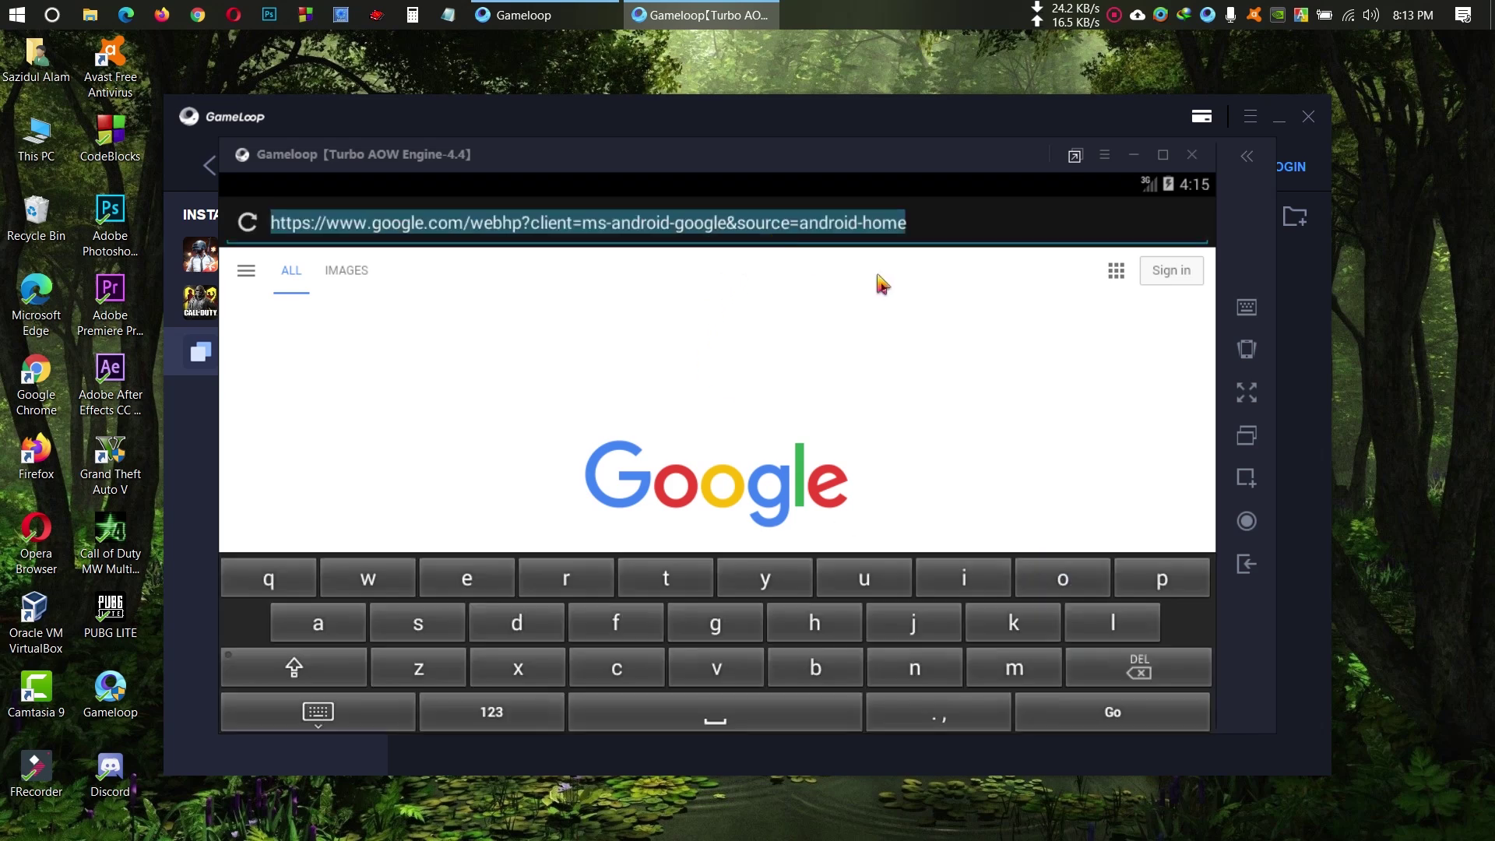
text(p)
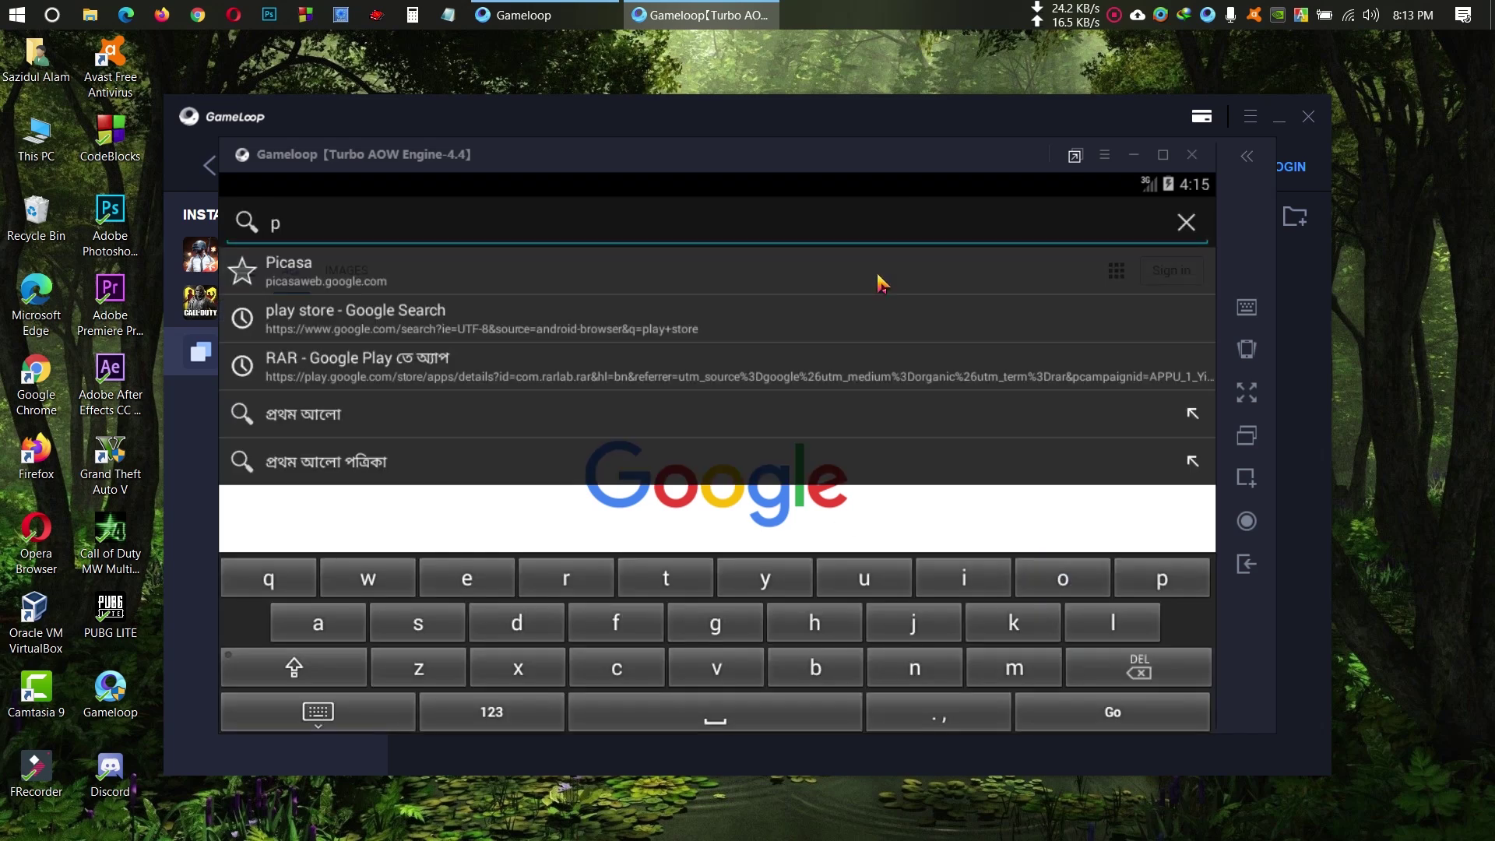
text(lay)
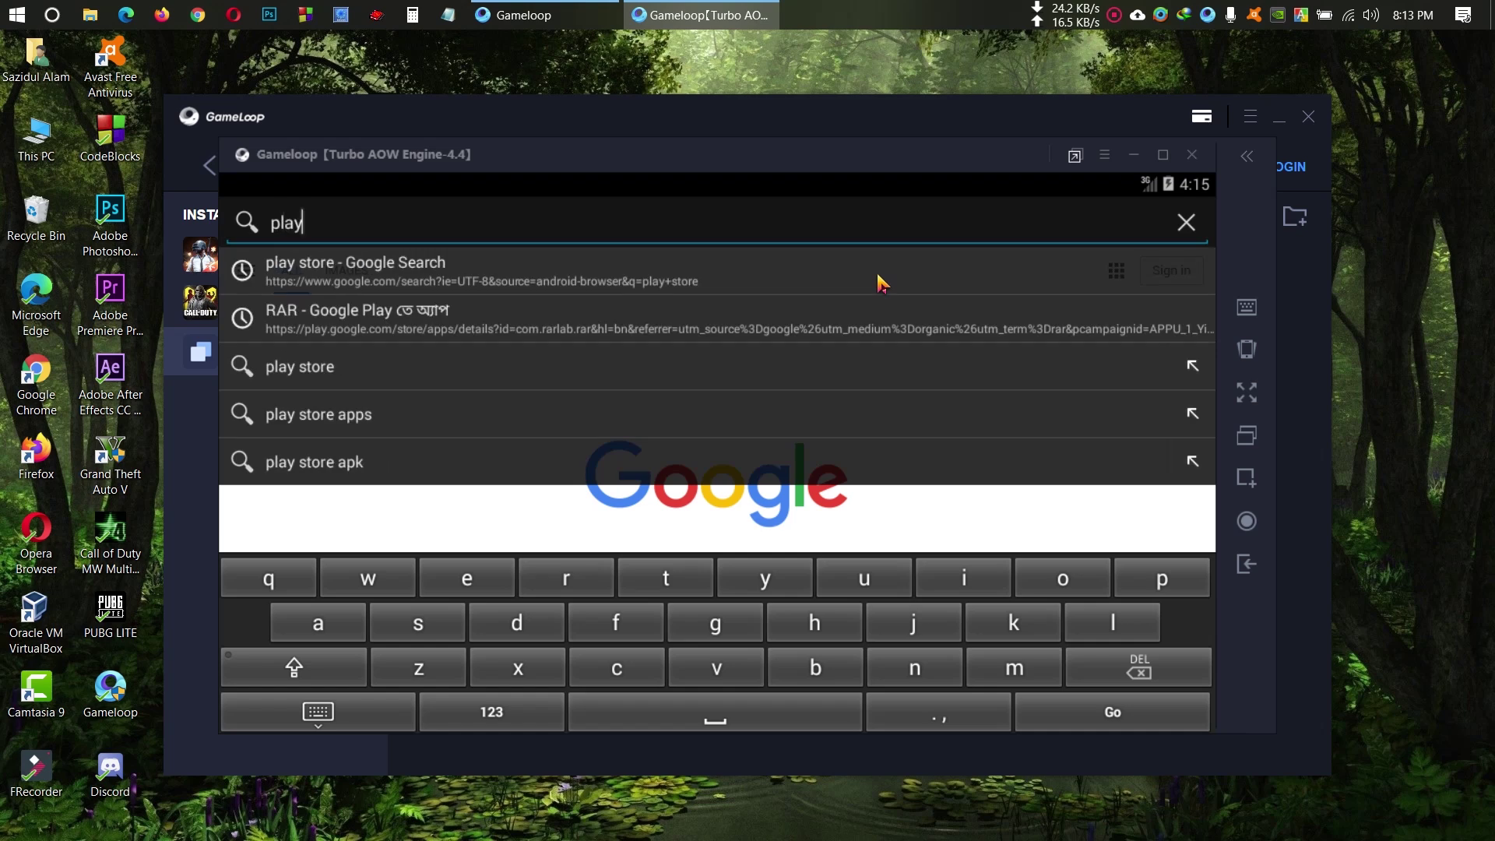
text(.goo)
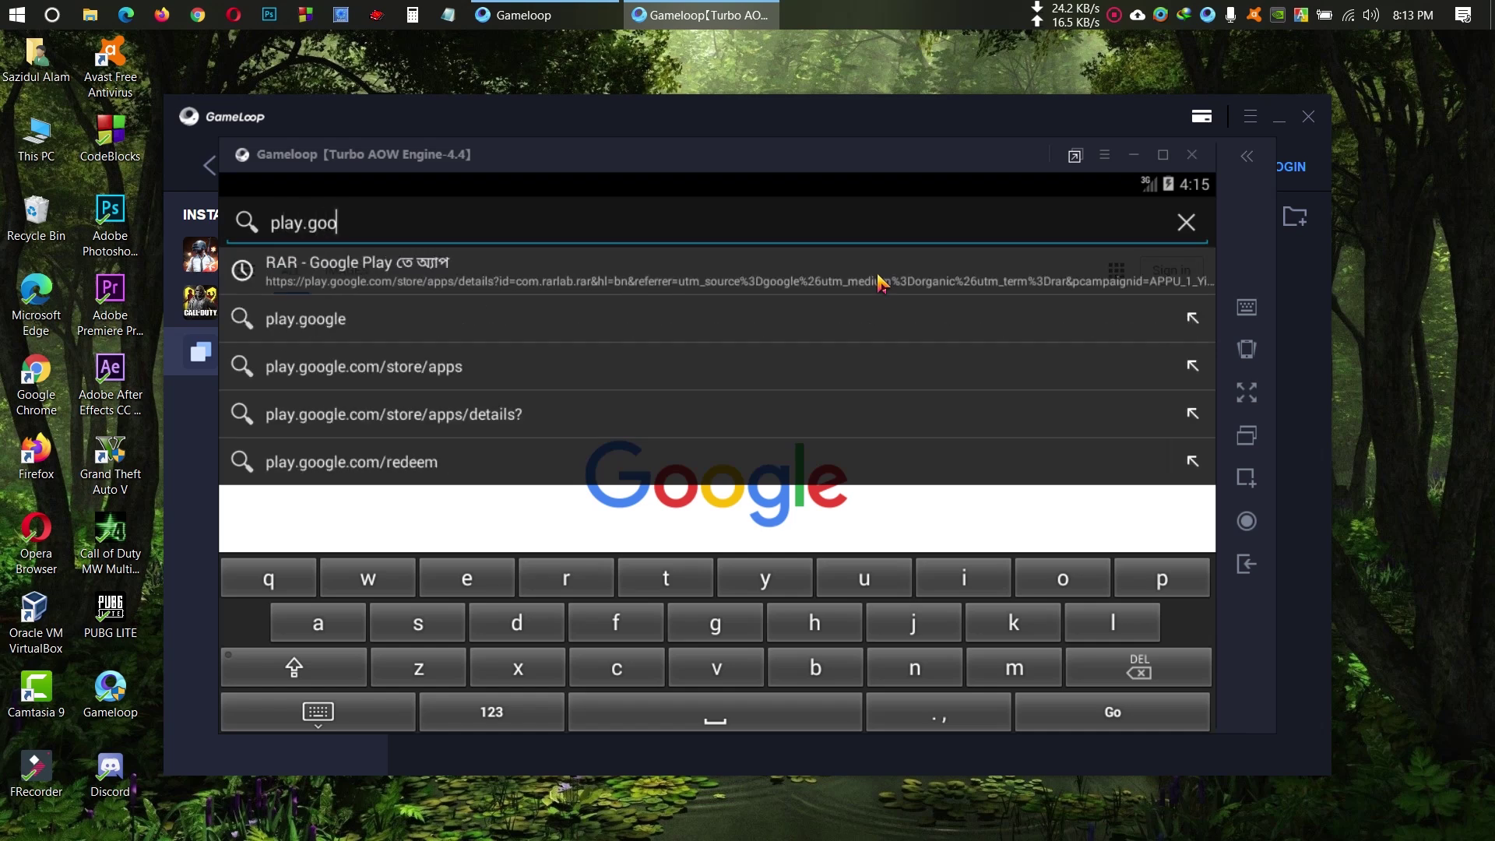
text(gle.com)
Step: Open play.google.com in the Play Store app and sign in with an existing Google account's e-mail and password
click(880, 282)
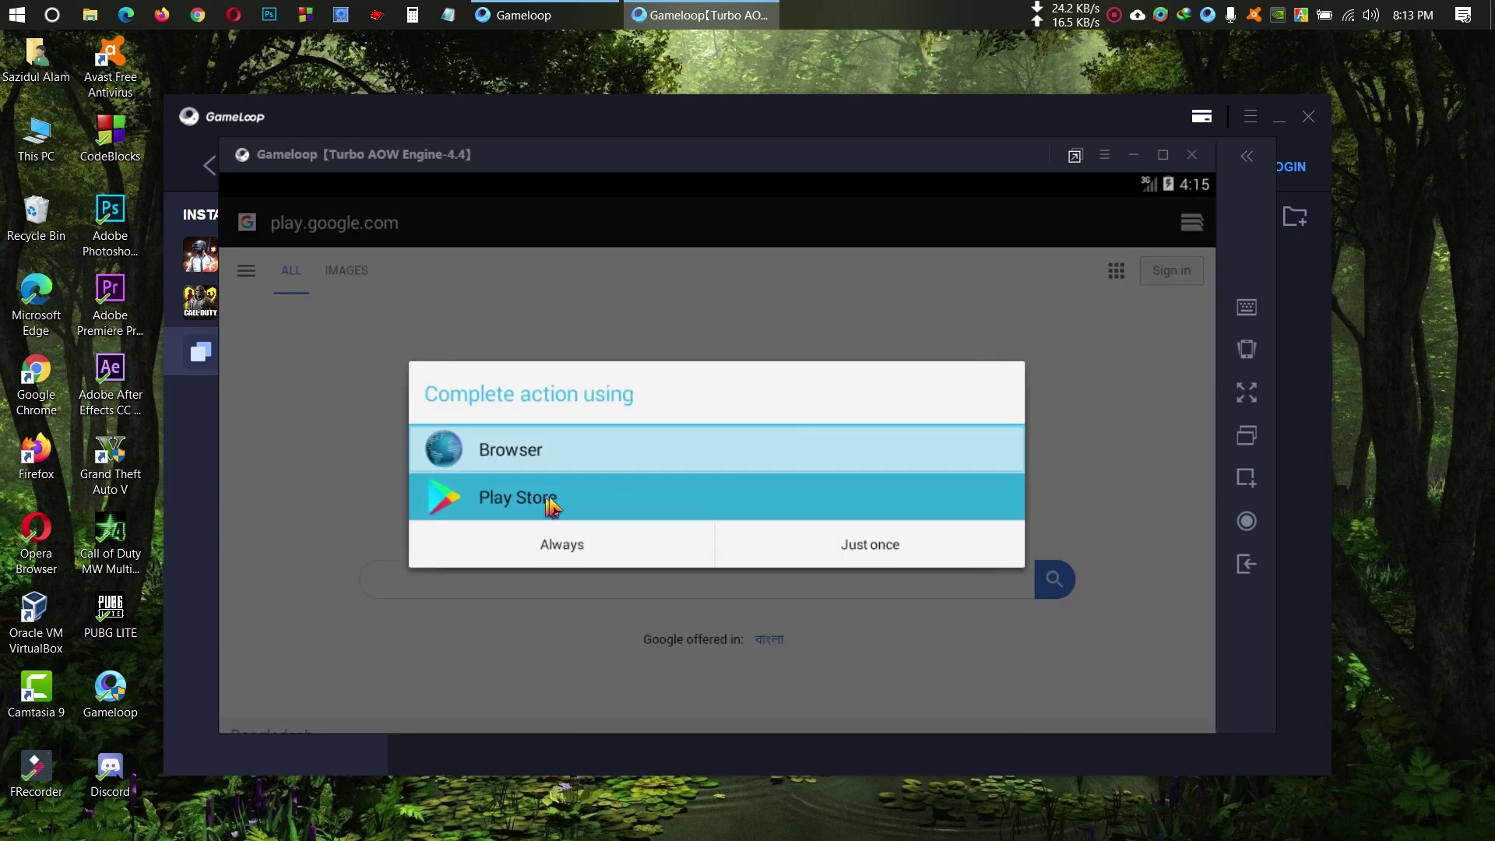
click(553, 505)
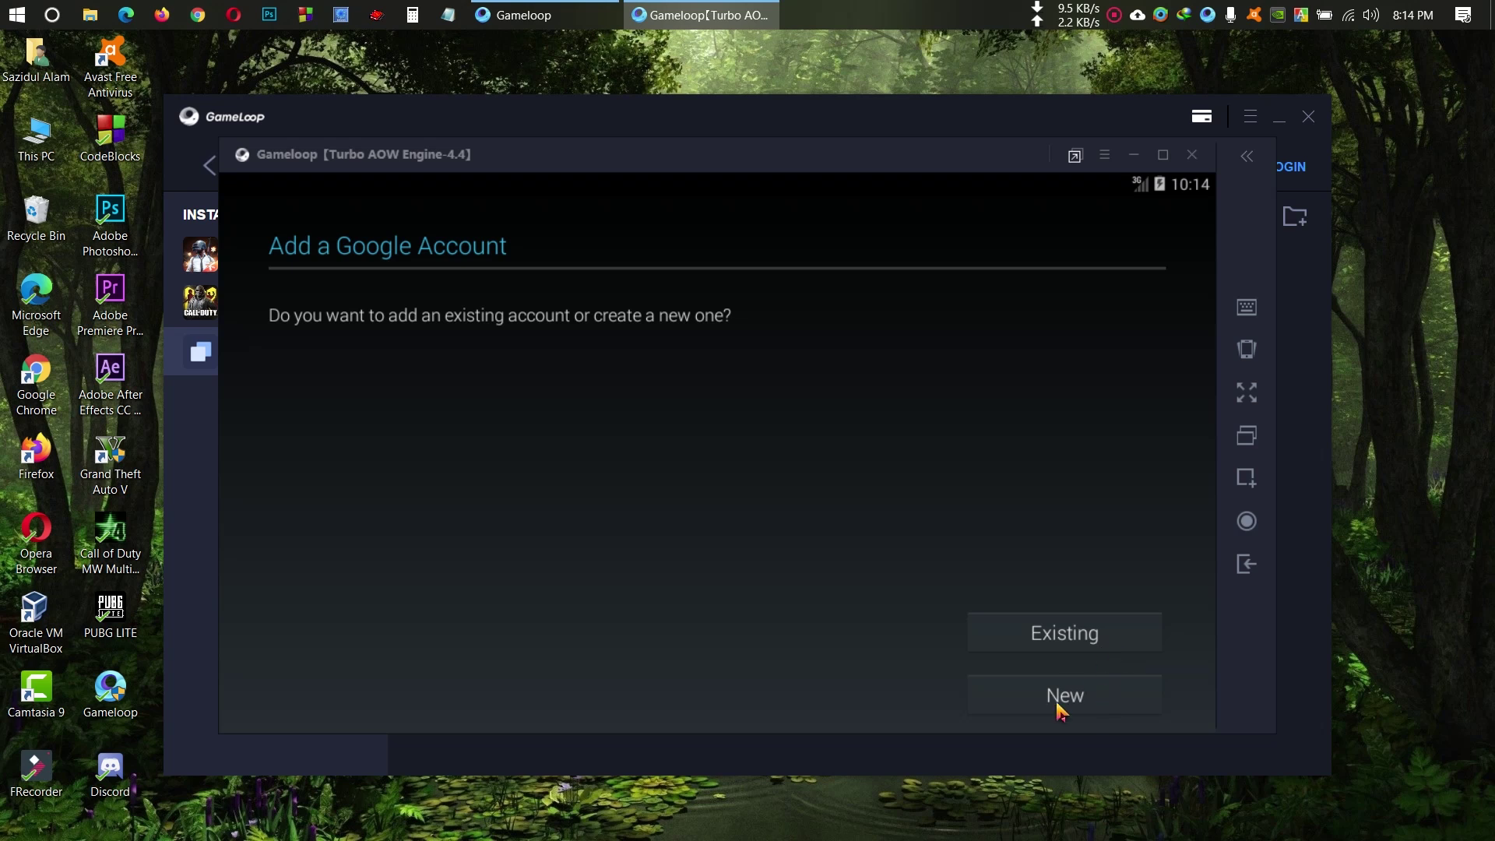
click(1099, 638)
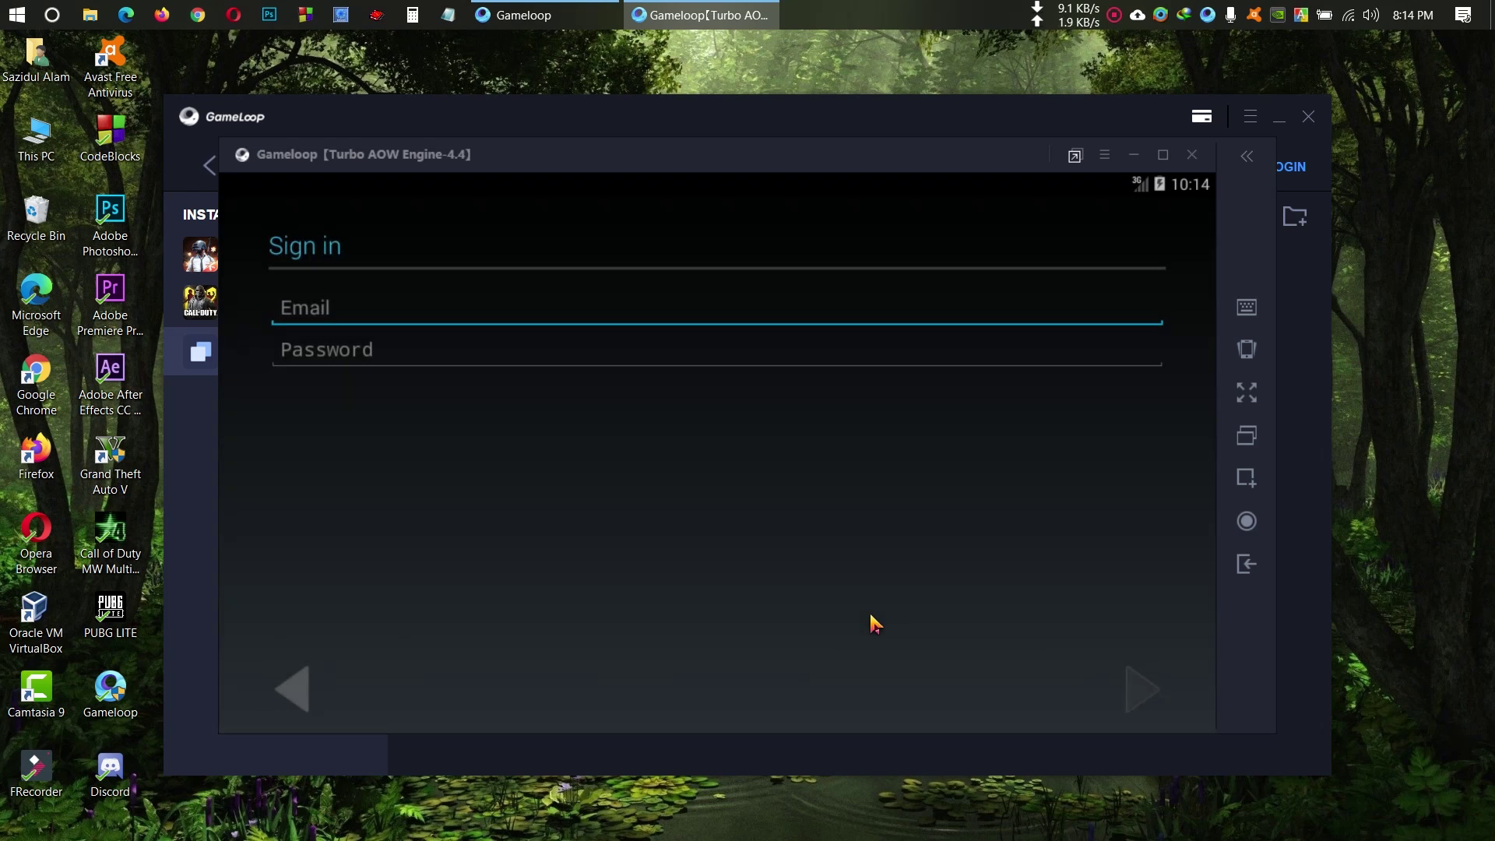
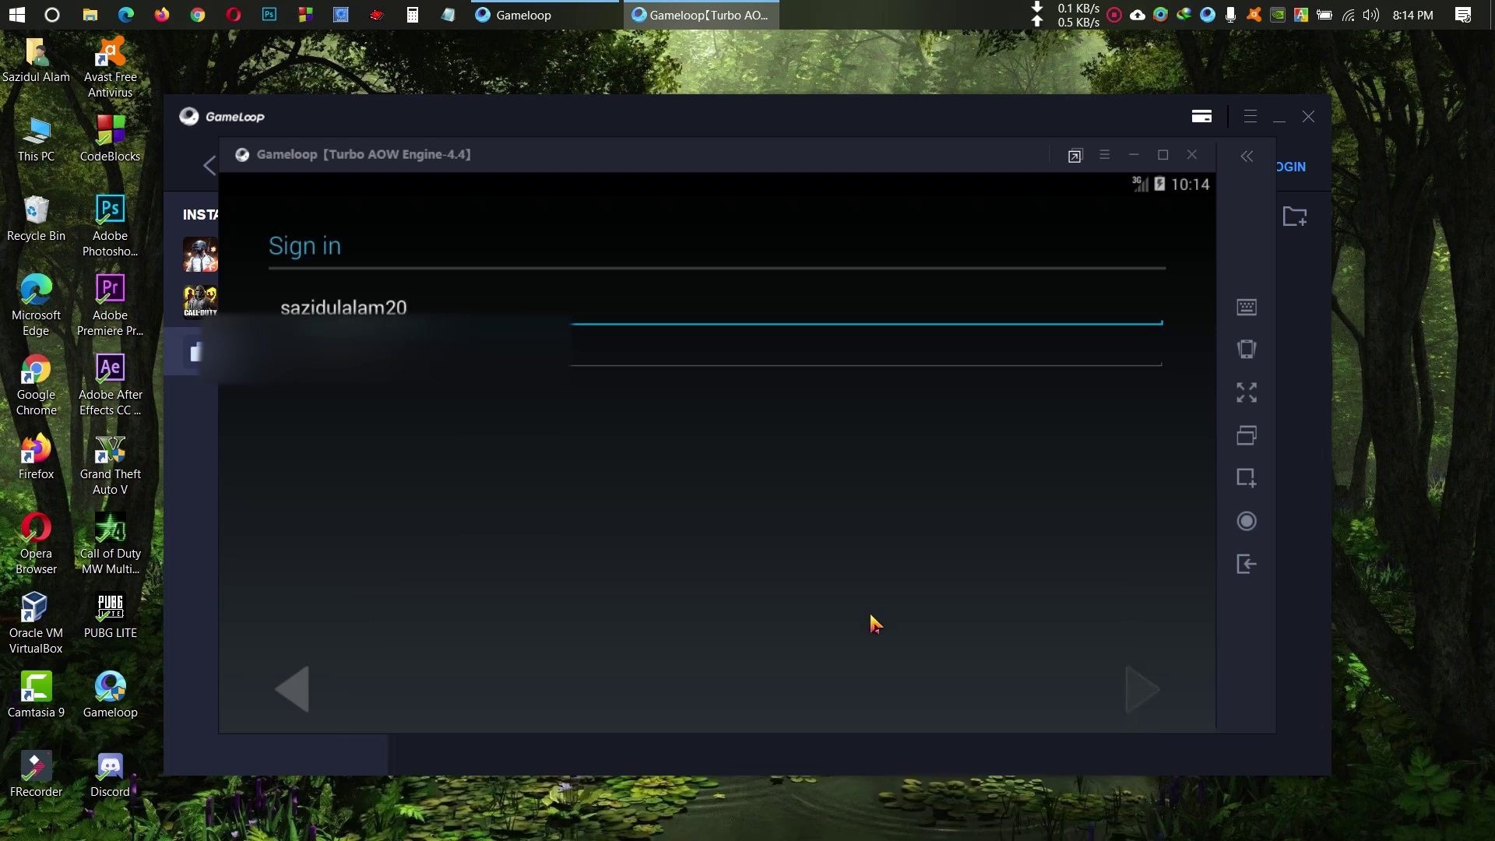
click(596, 361)
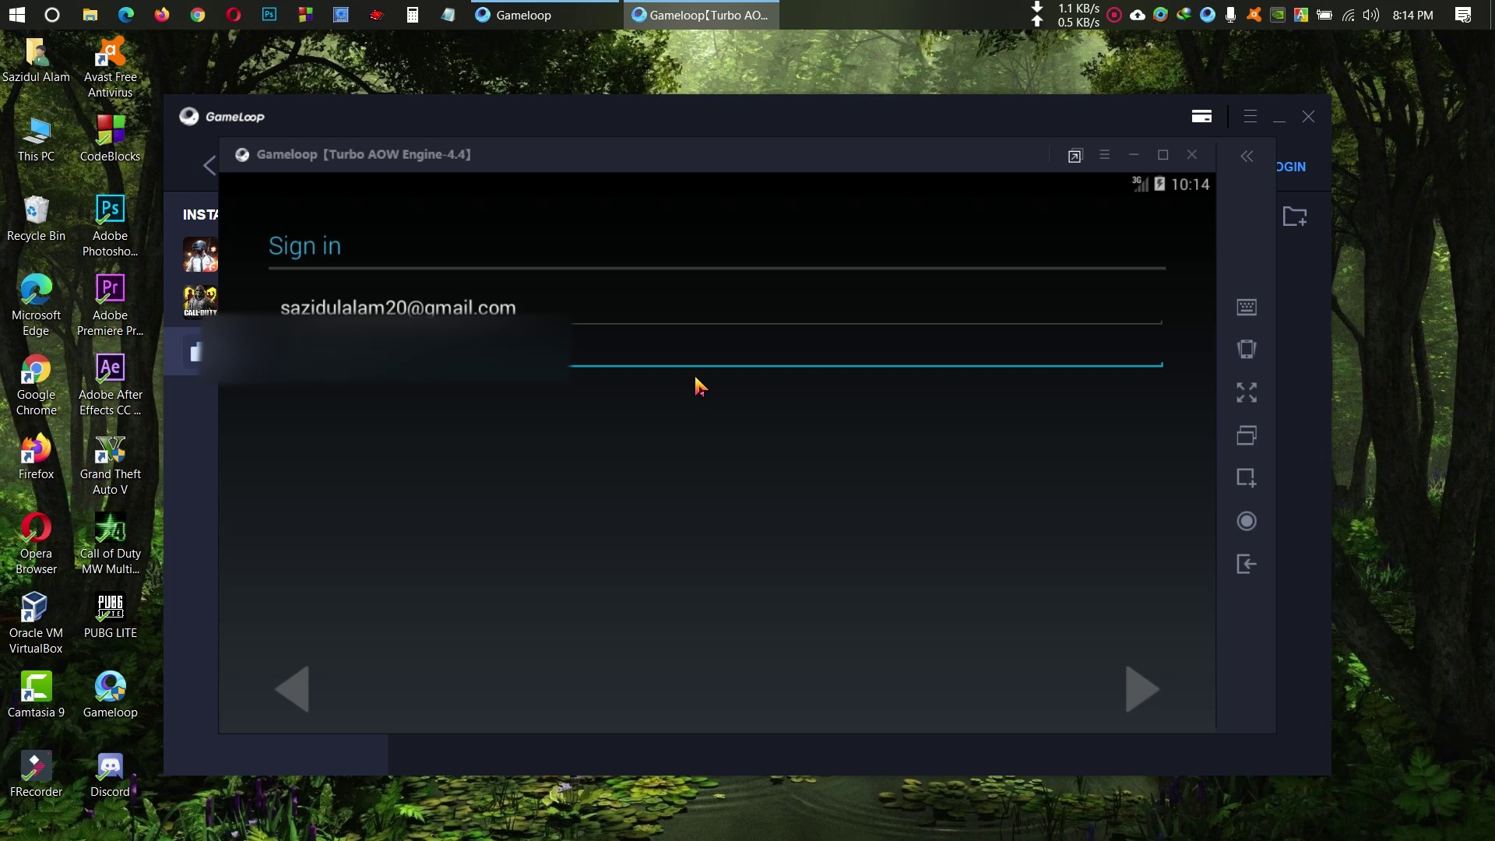
key(Return)
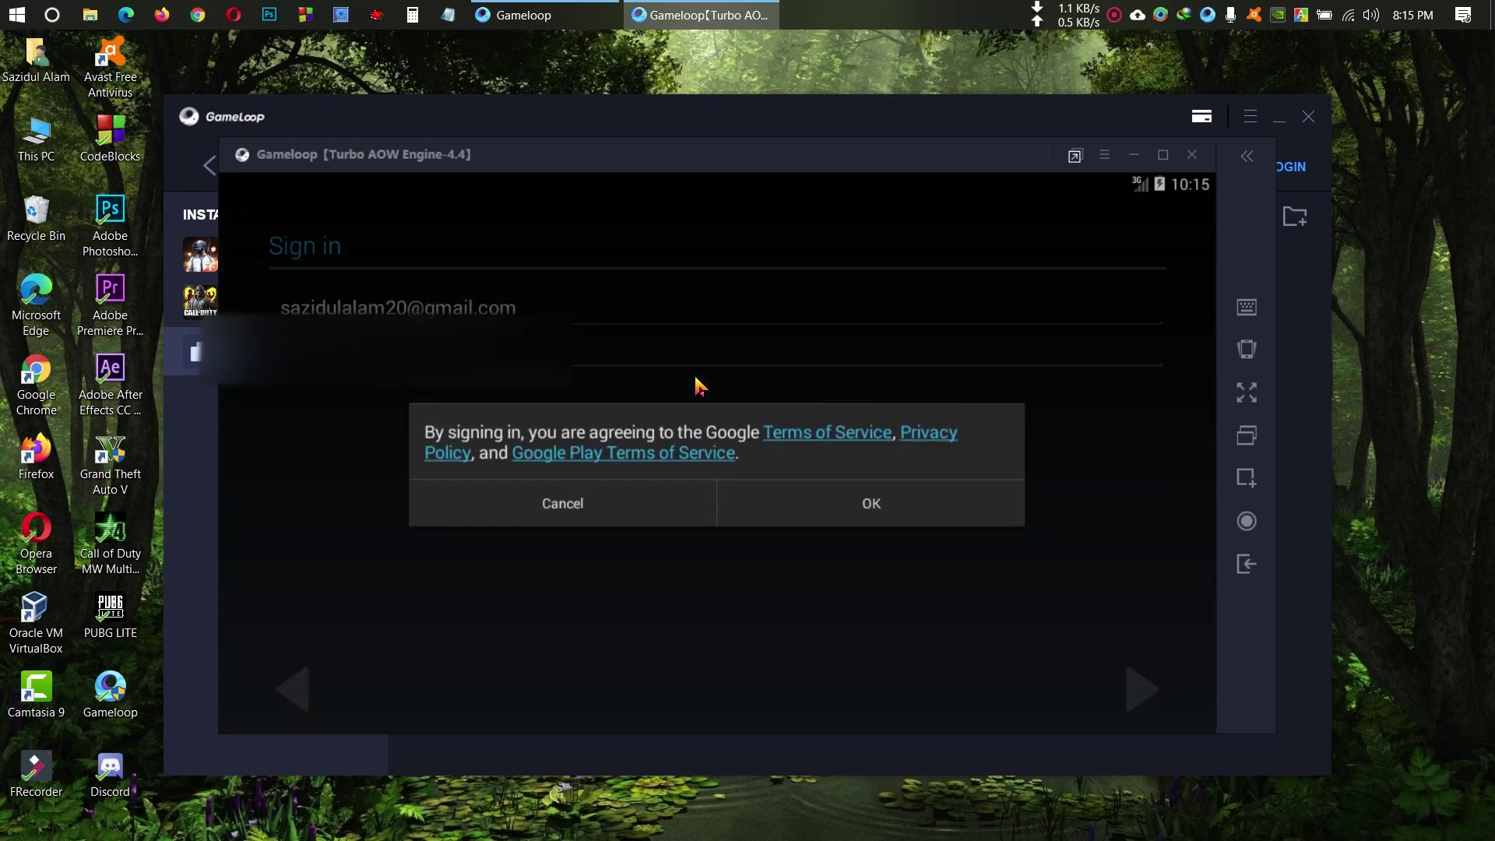
Step: Accept the Google terms of service and continue past the Google services options
click(897, 513)
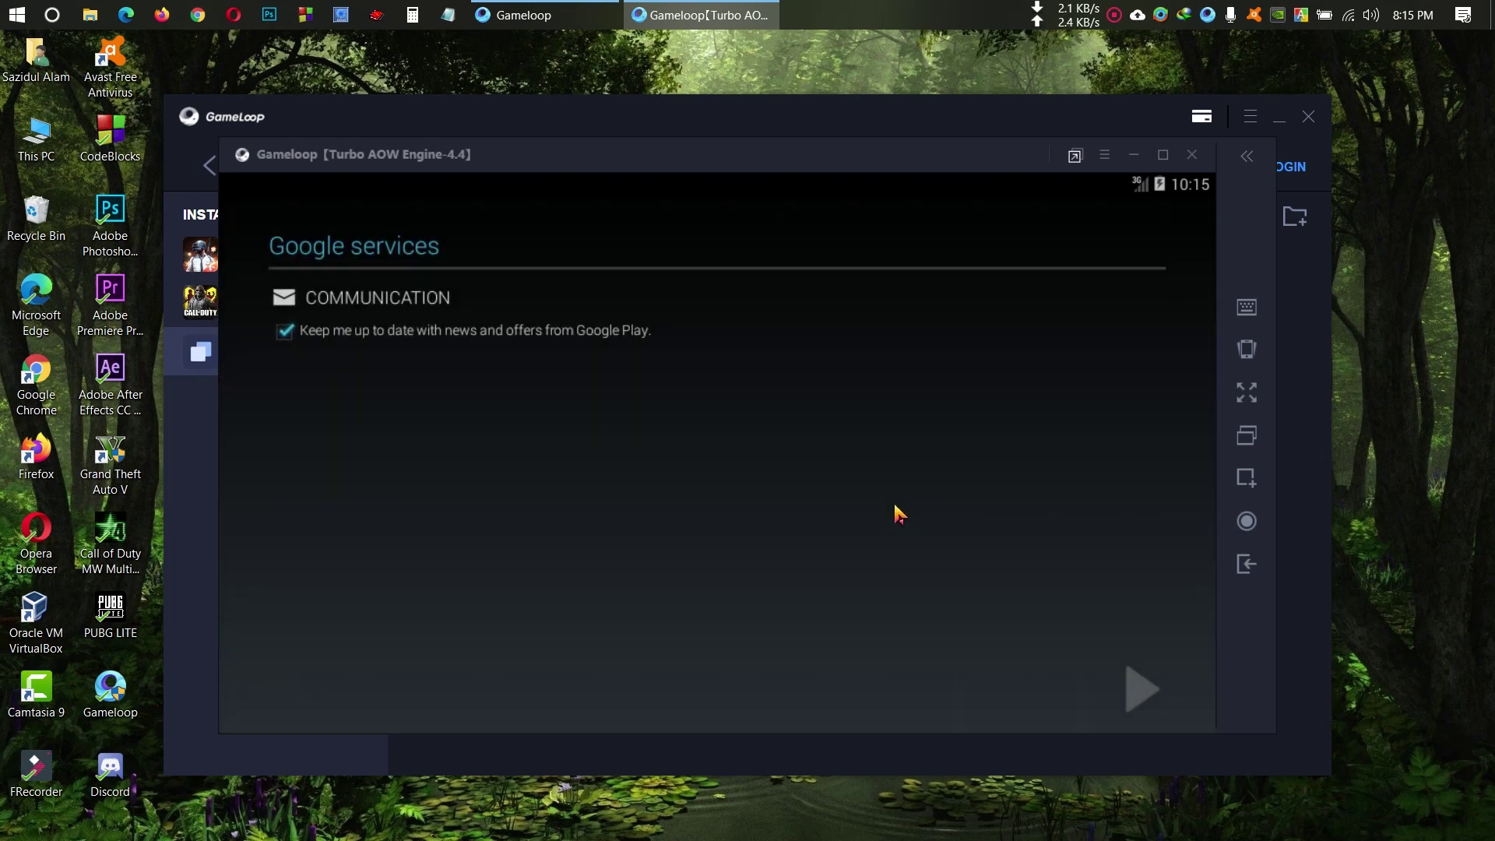
click(1134, 691)
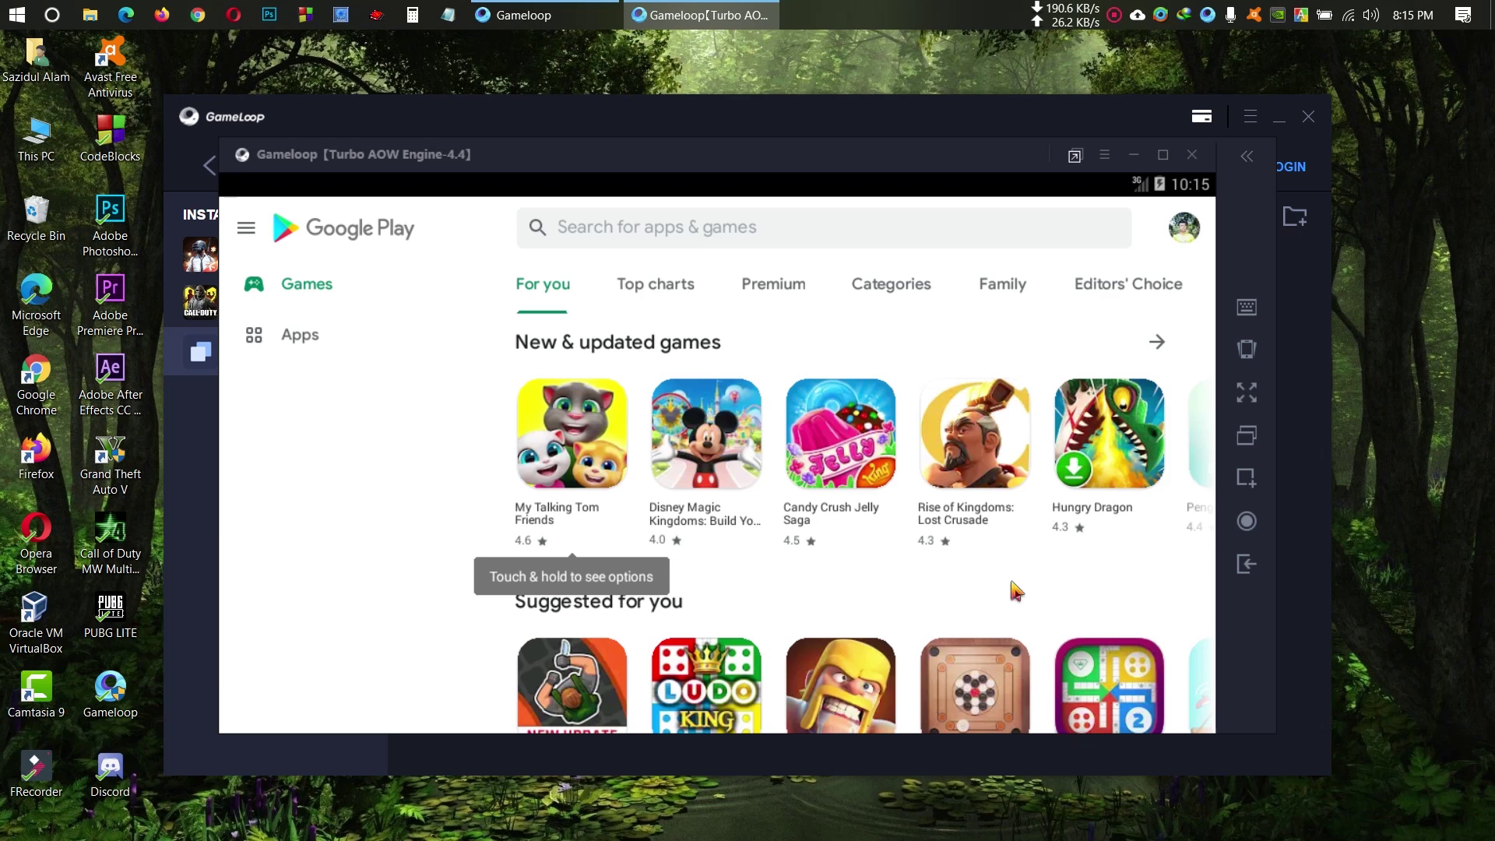
Step: Scroll through the Play Store home page, then bring up the apps and games search
drag(956, 599, 982, 385)
scroll(941, 585, down, 6)
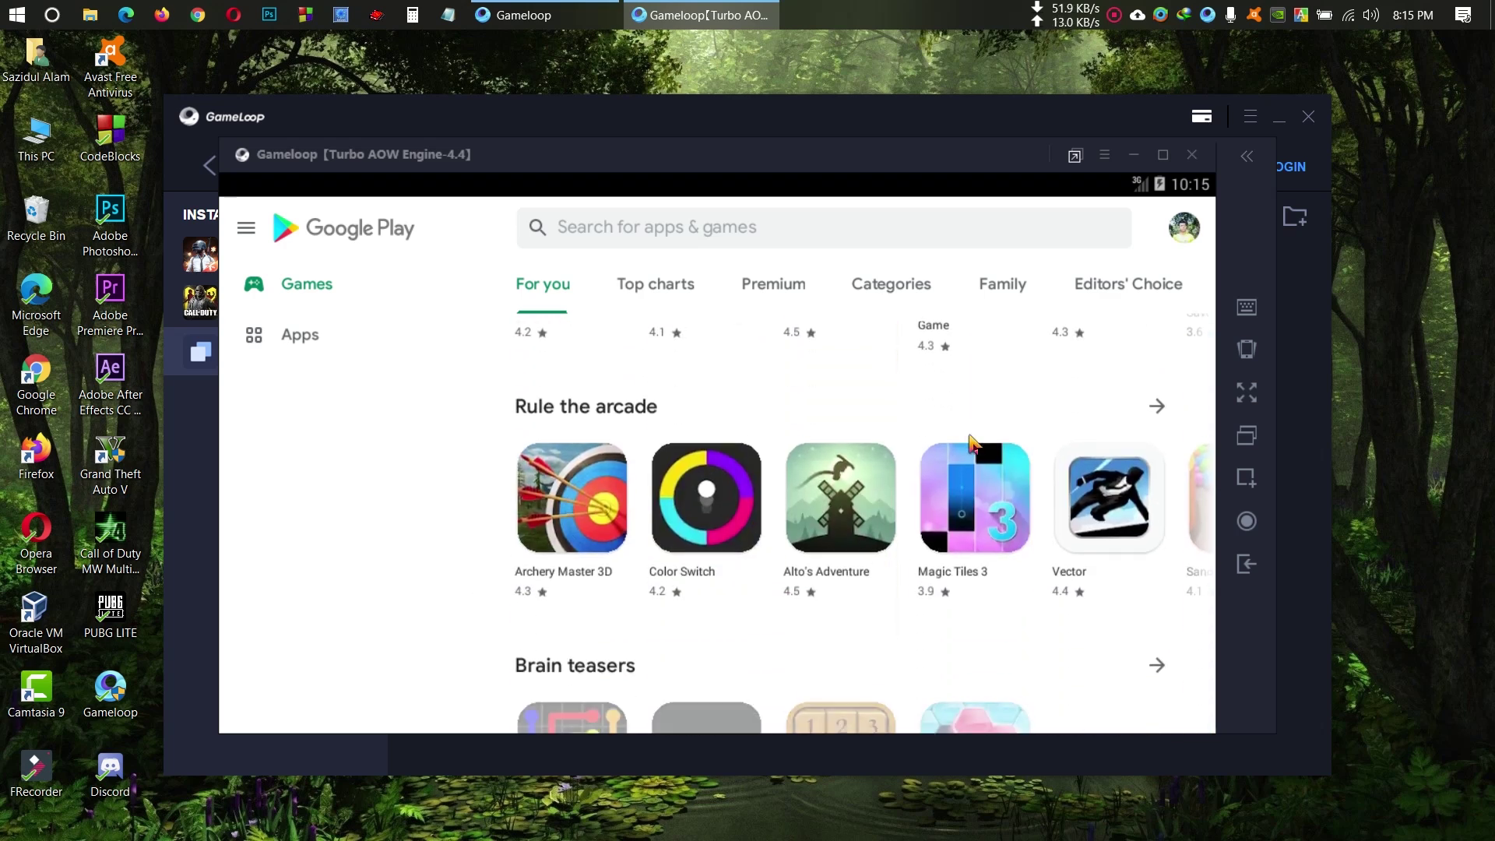
scroll(970, 380, down, 8)
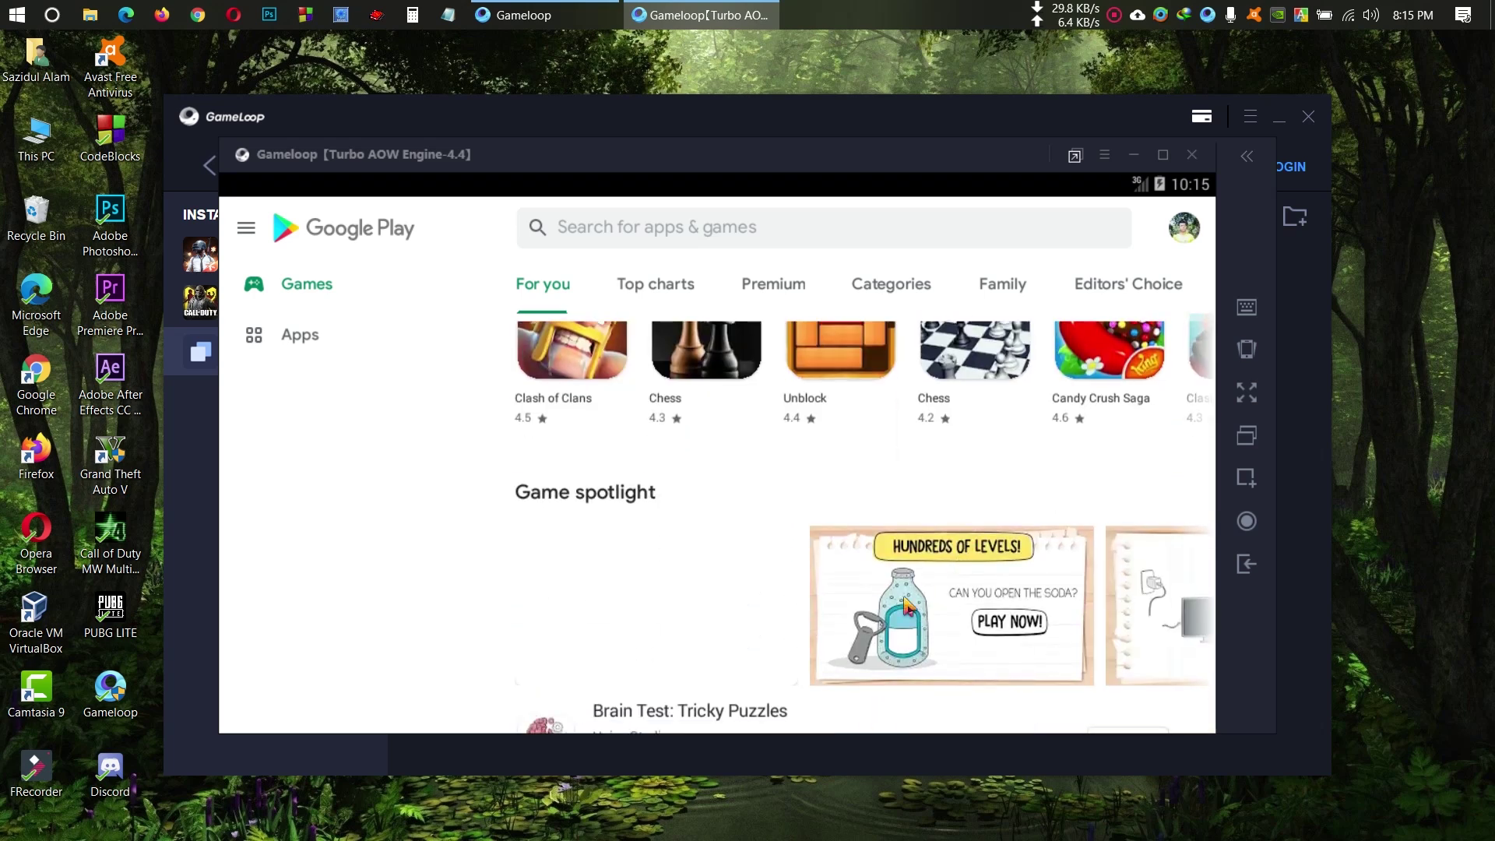
click(804, 231)
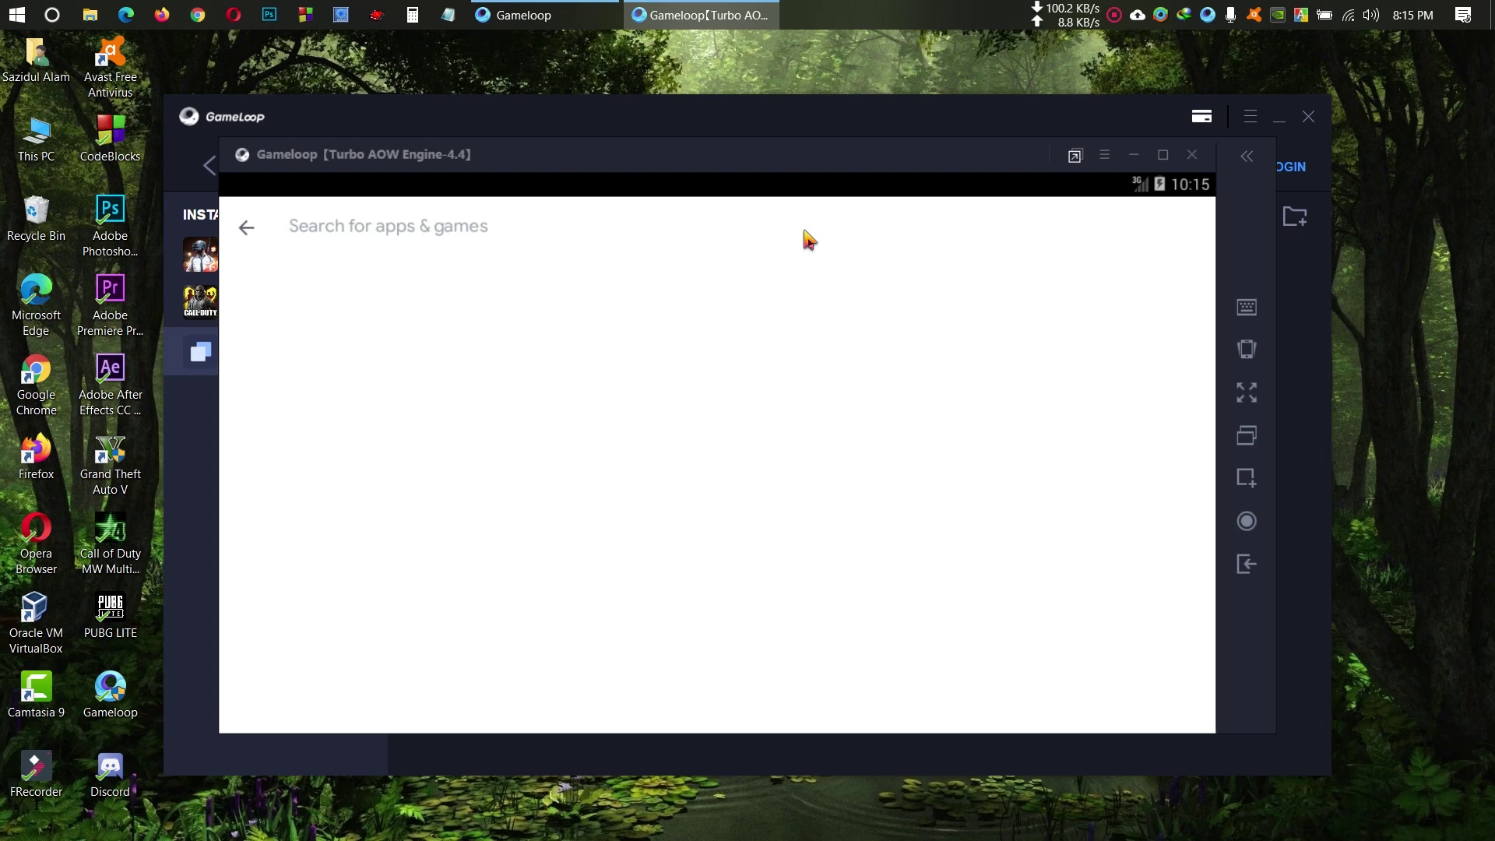
Step: Search the Play Store for 'rar' and install RAR, accepting its permissions
text(rar)
key(Return)
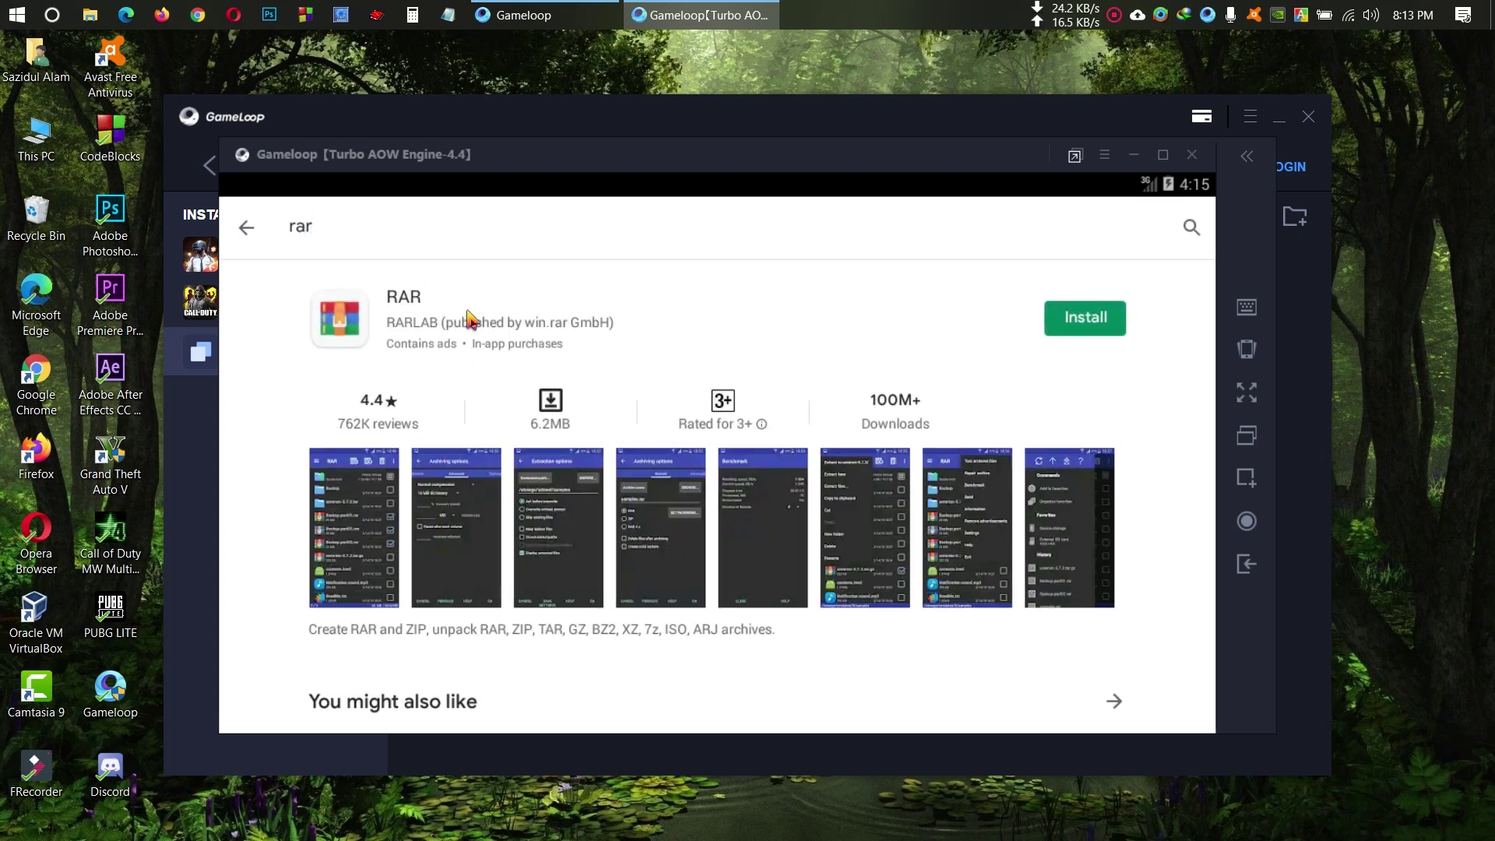
click(473, 321)
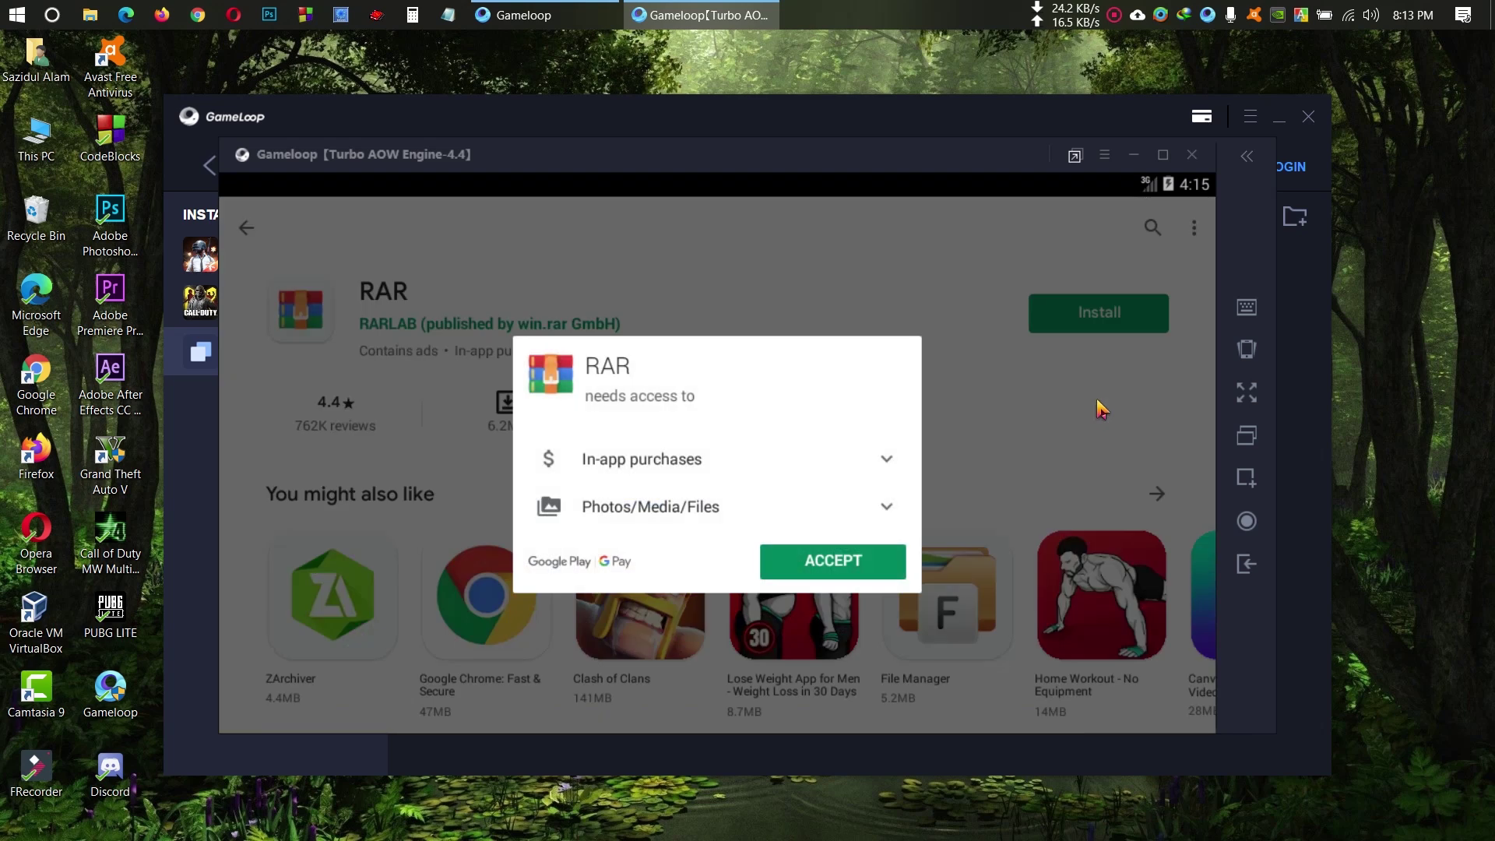
click(870, 574)
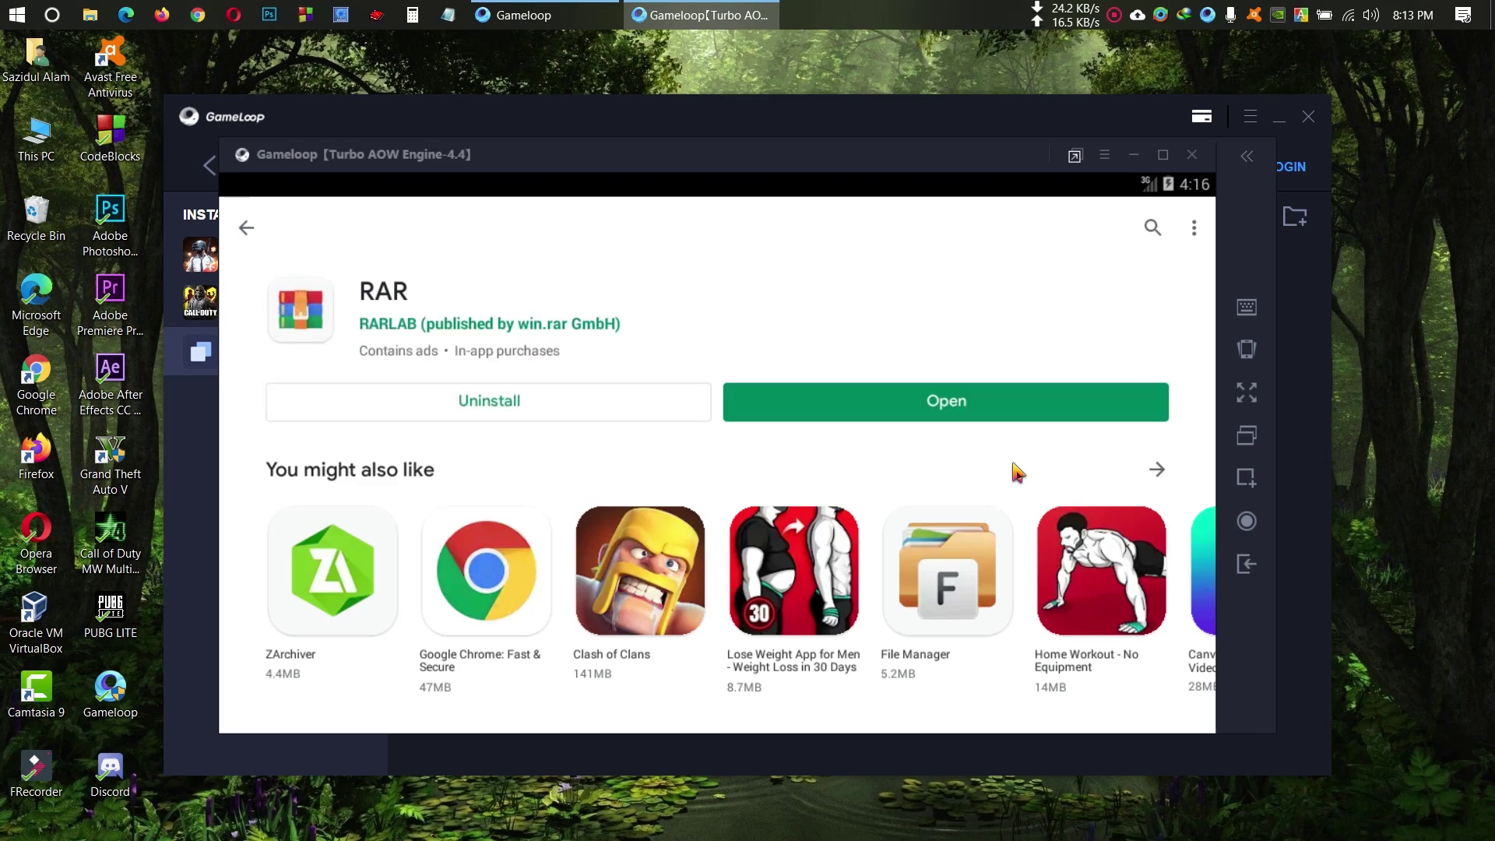
Step: Launch RAR, then leave it and open the Android browser
click(1036, 413)
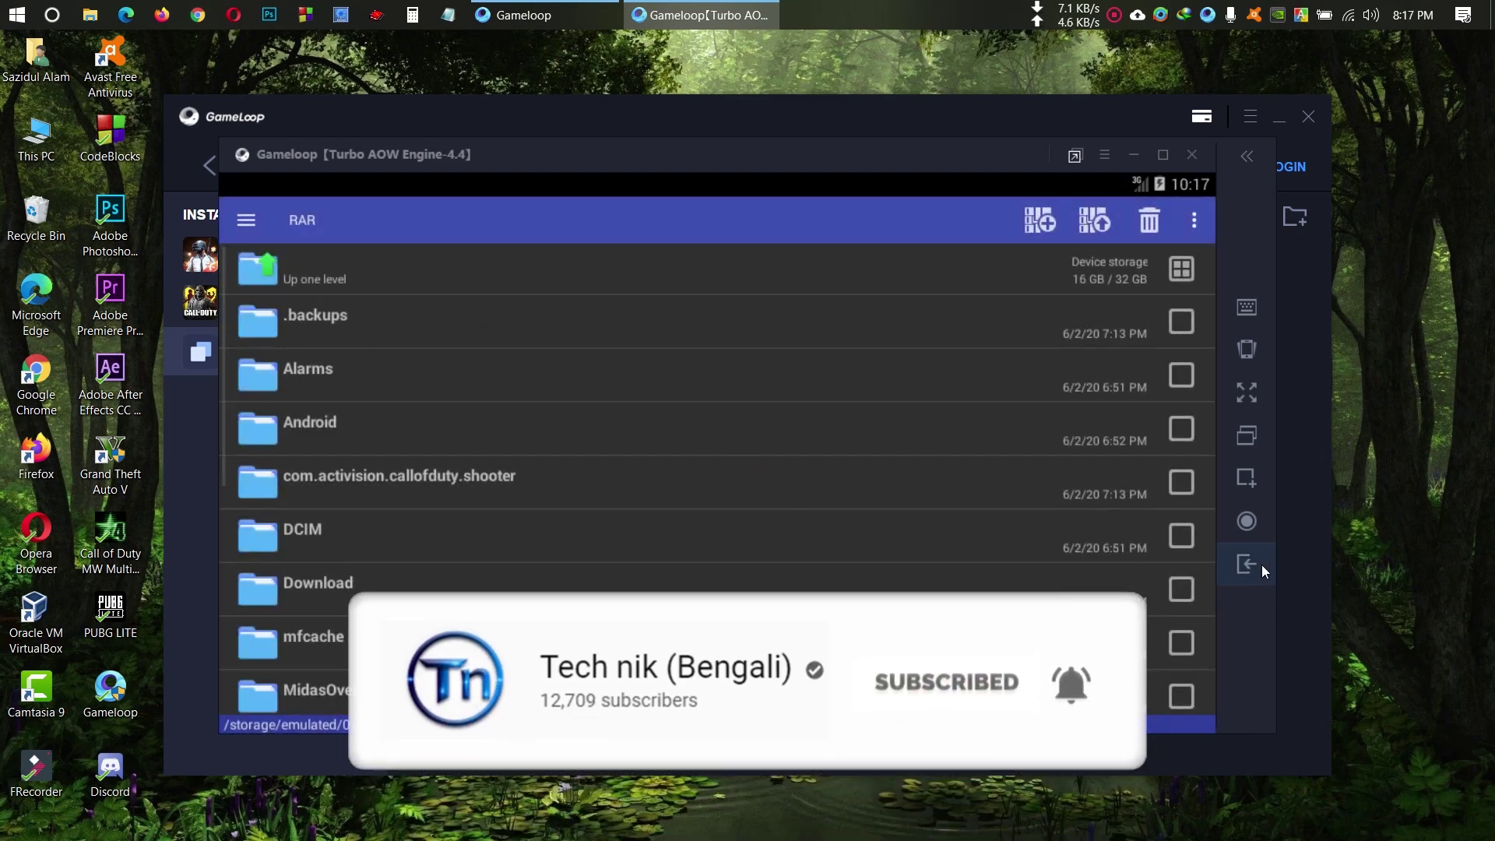
click(1261, 564)
click(510, 306)
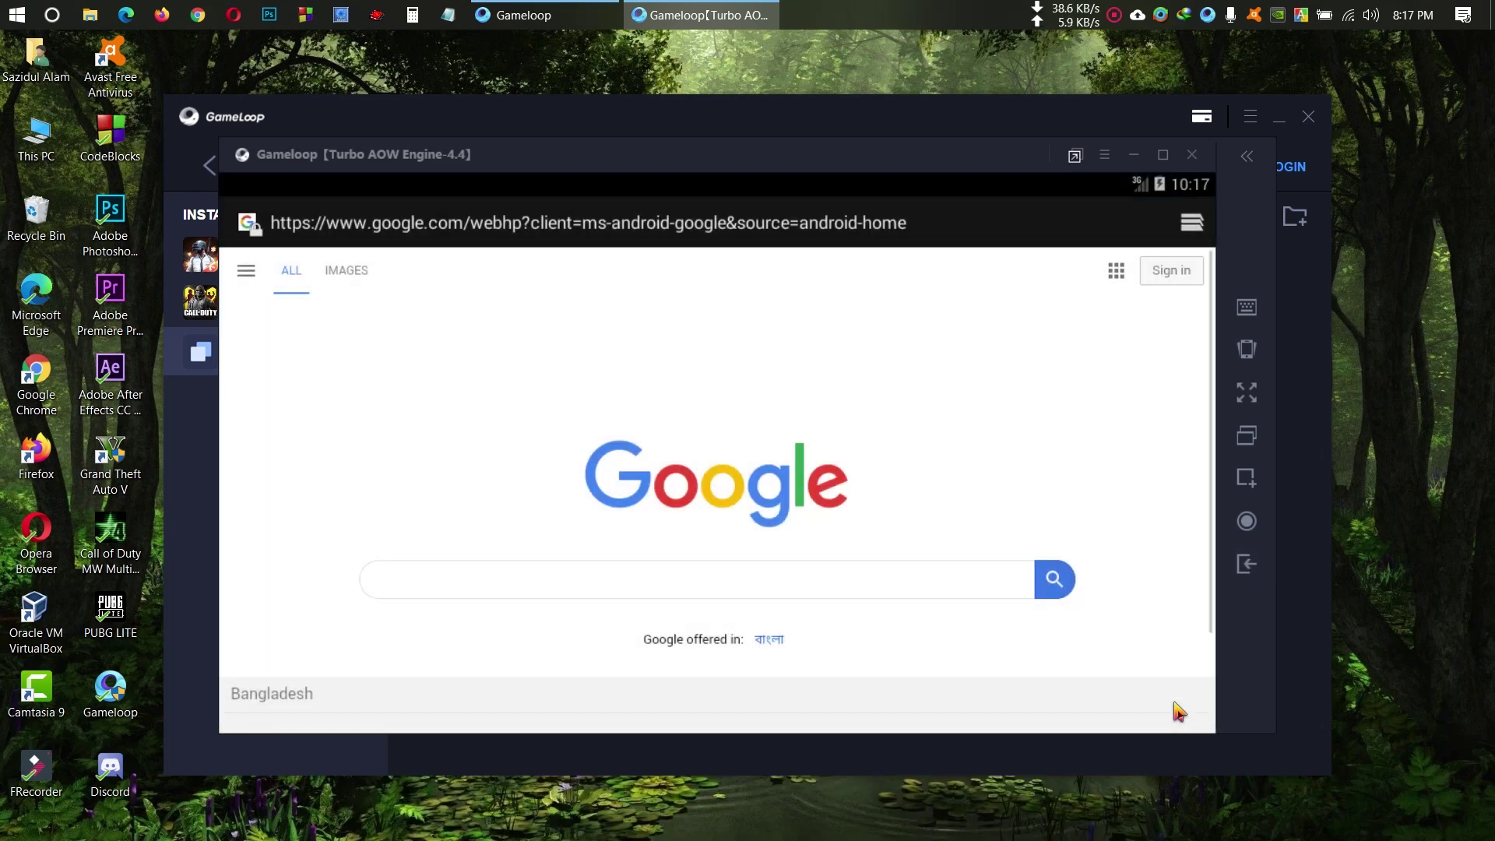
Step: Load play.google.com in the browser and open it just once in the Play Store app
click(454, 227)
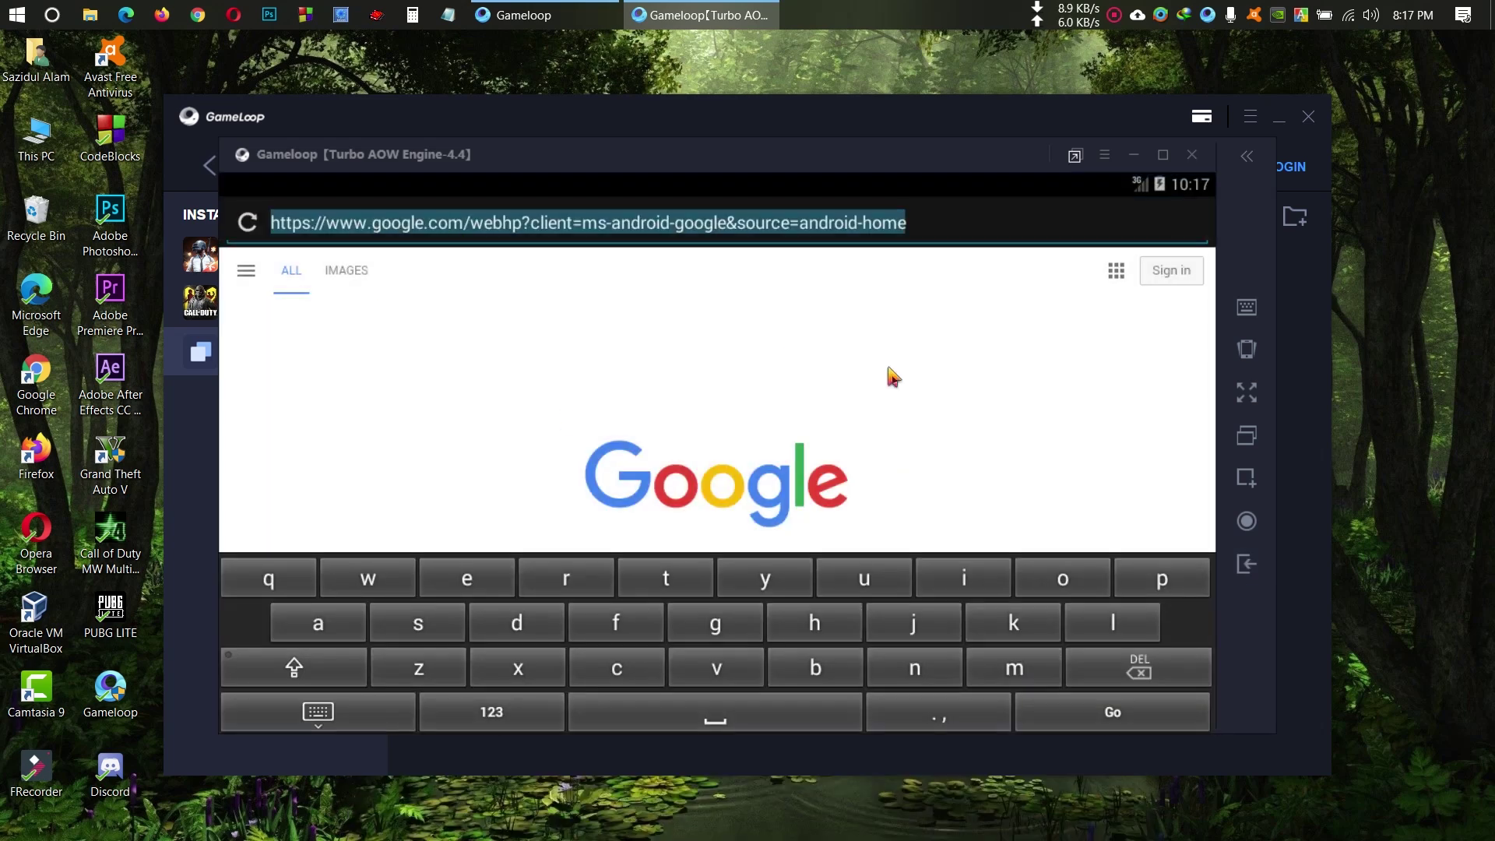
text(play)
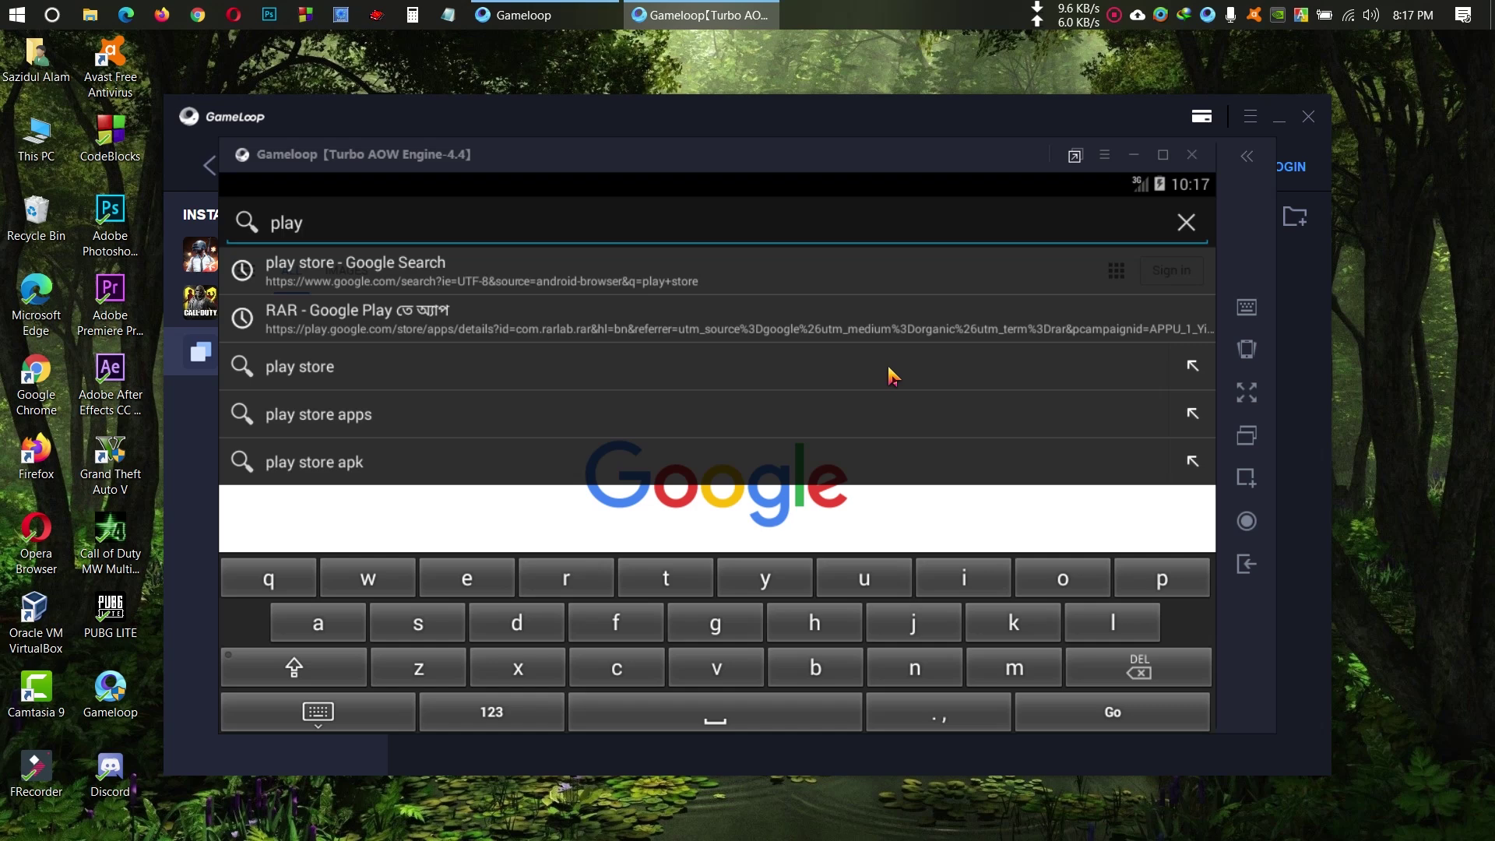
text(.g)
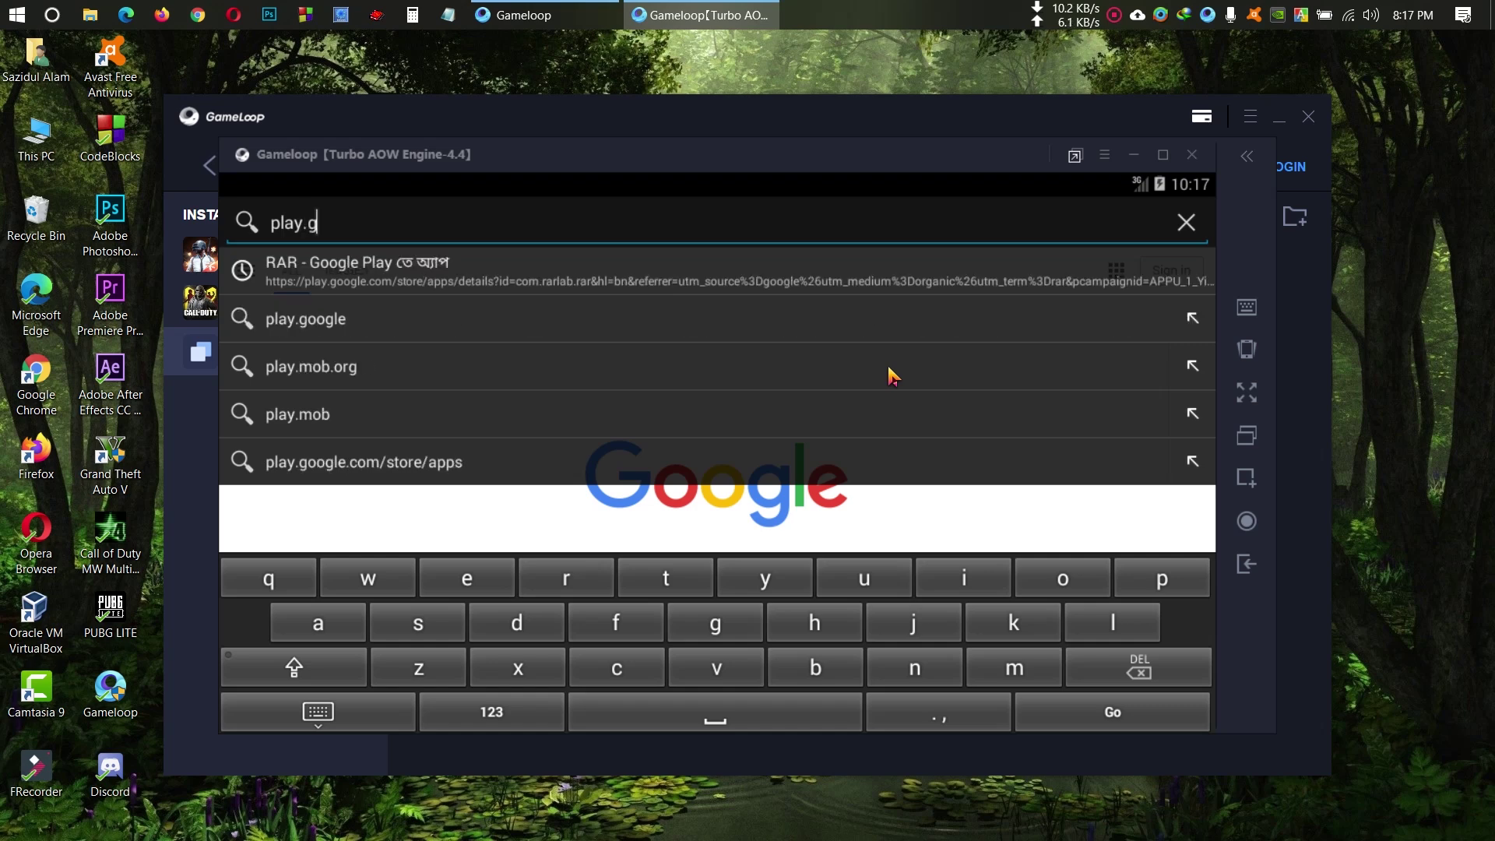
text(oogle.com)
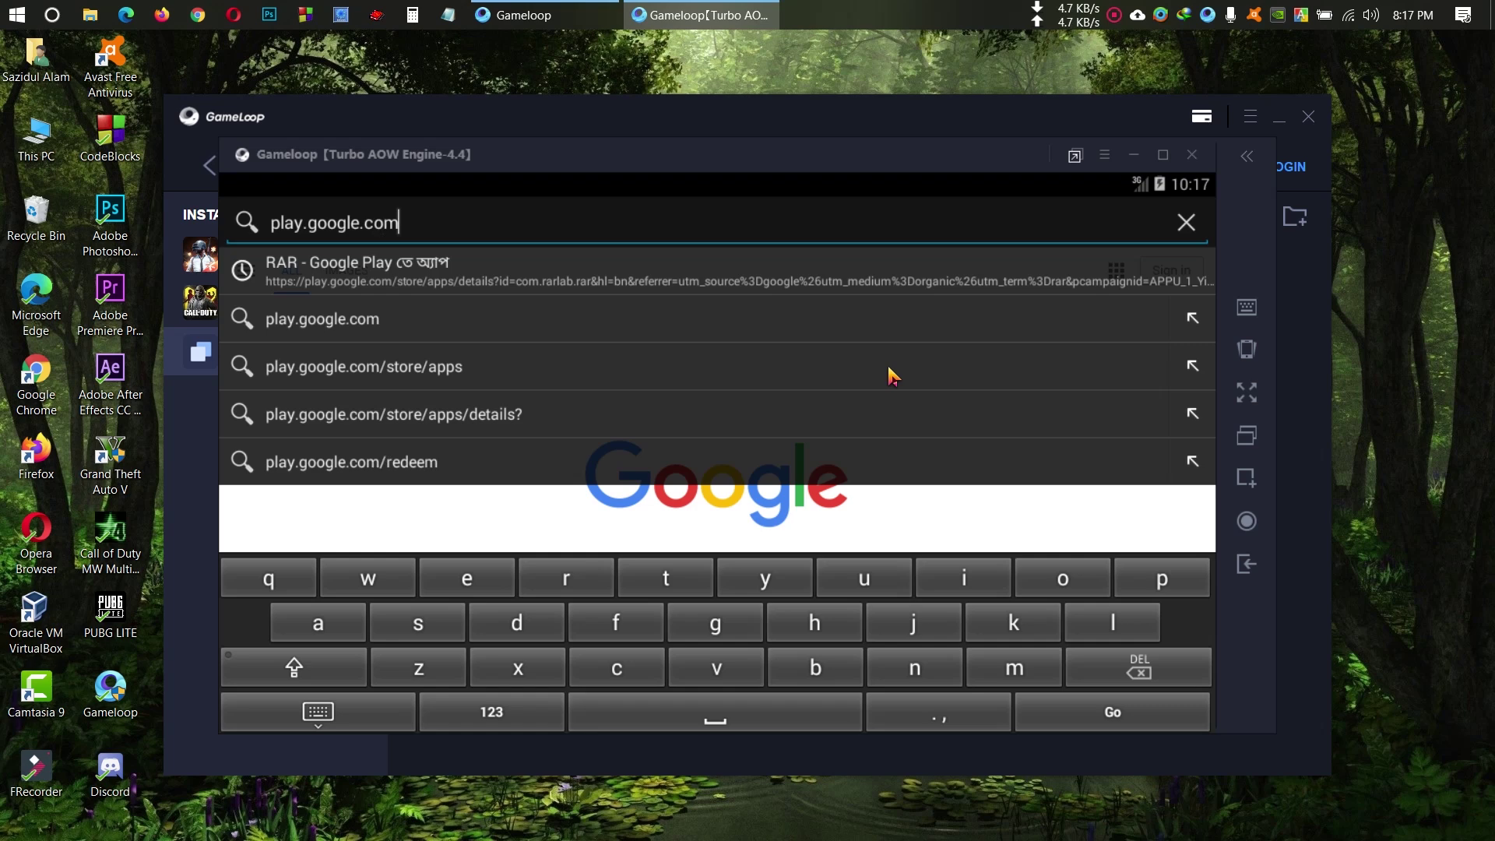
key(Return)
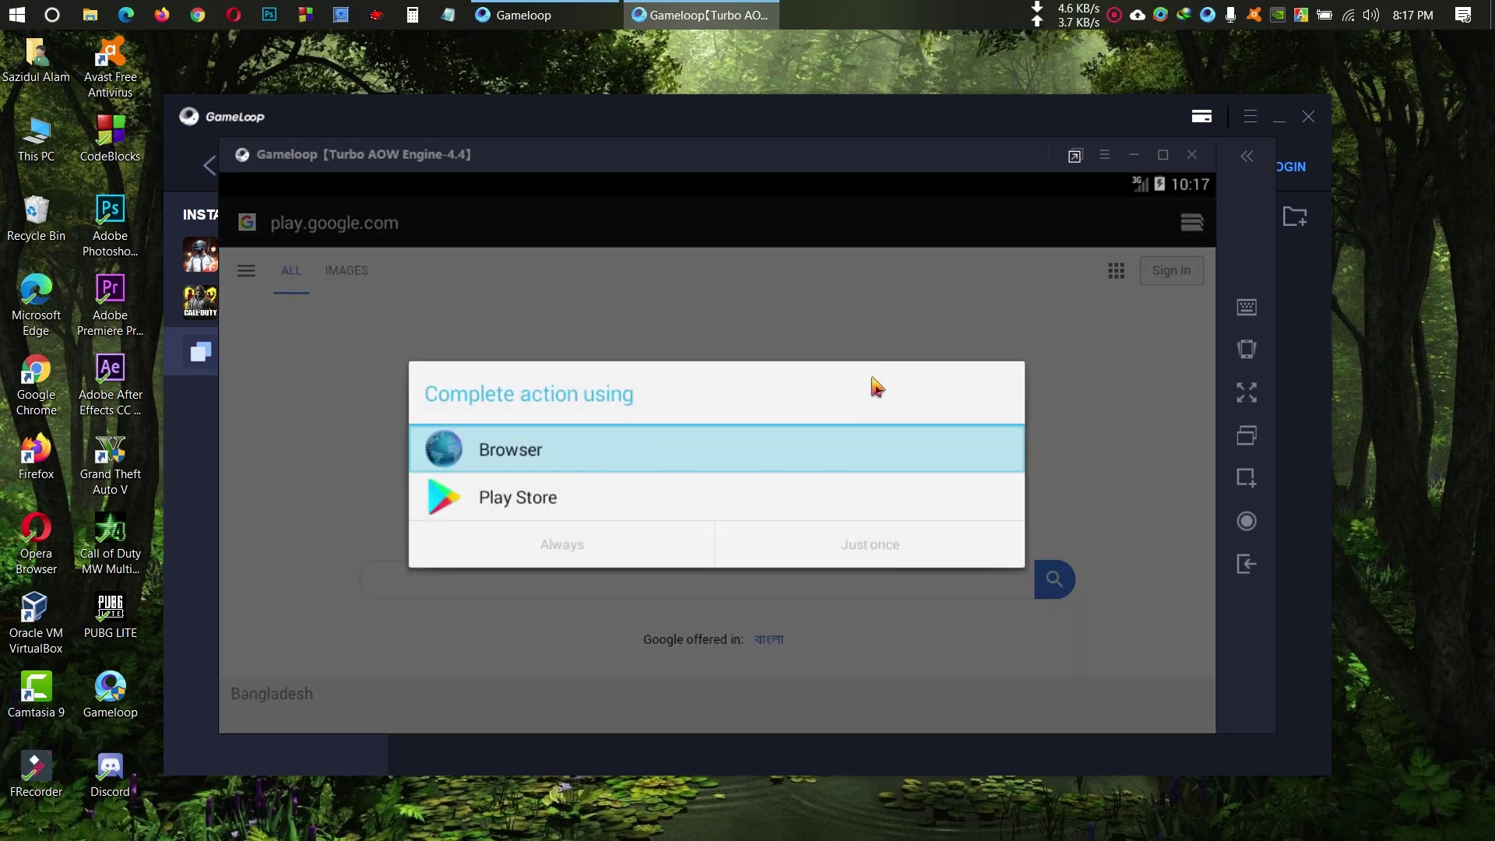
click(575, 502)
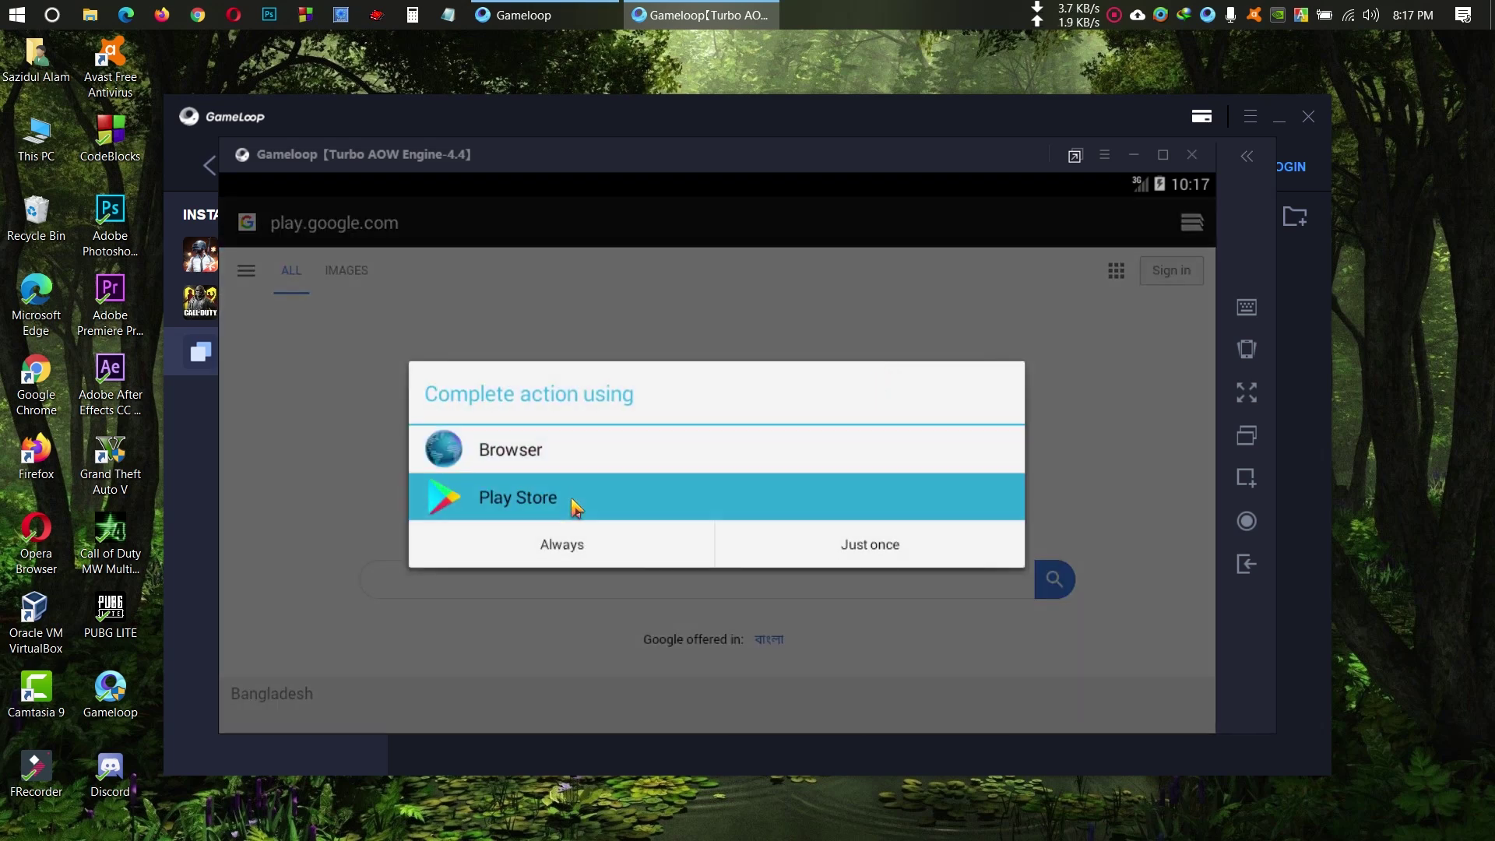
click(576, 502)
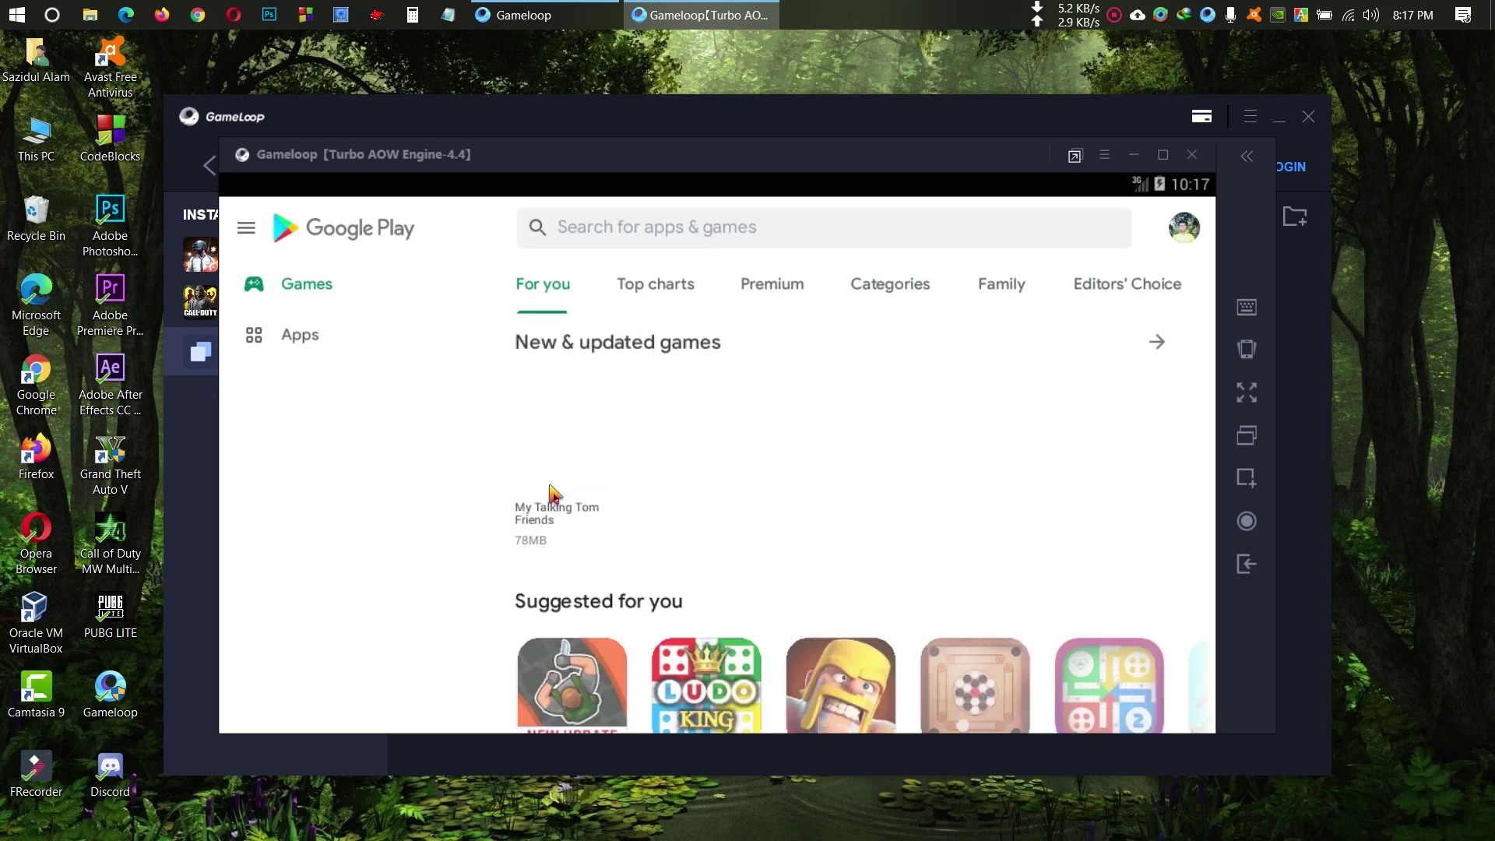
Step: Scroll the Google Play Games page and open Ludo Star from the Suggested for you row
scroll(759, 485, down, 3)
scroll(760, 487, down, 3)
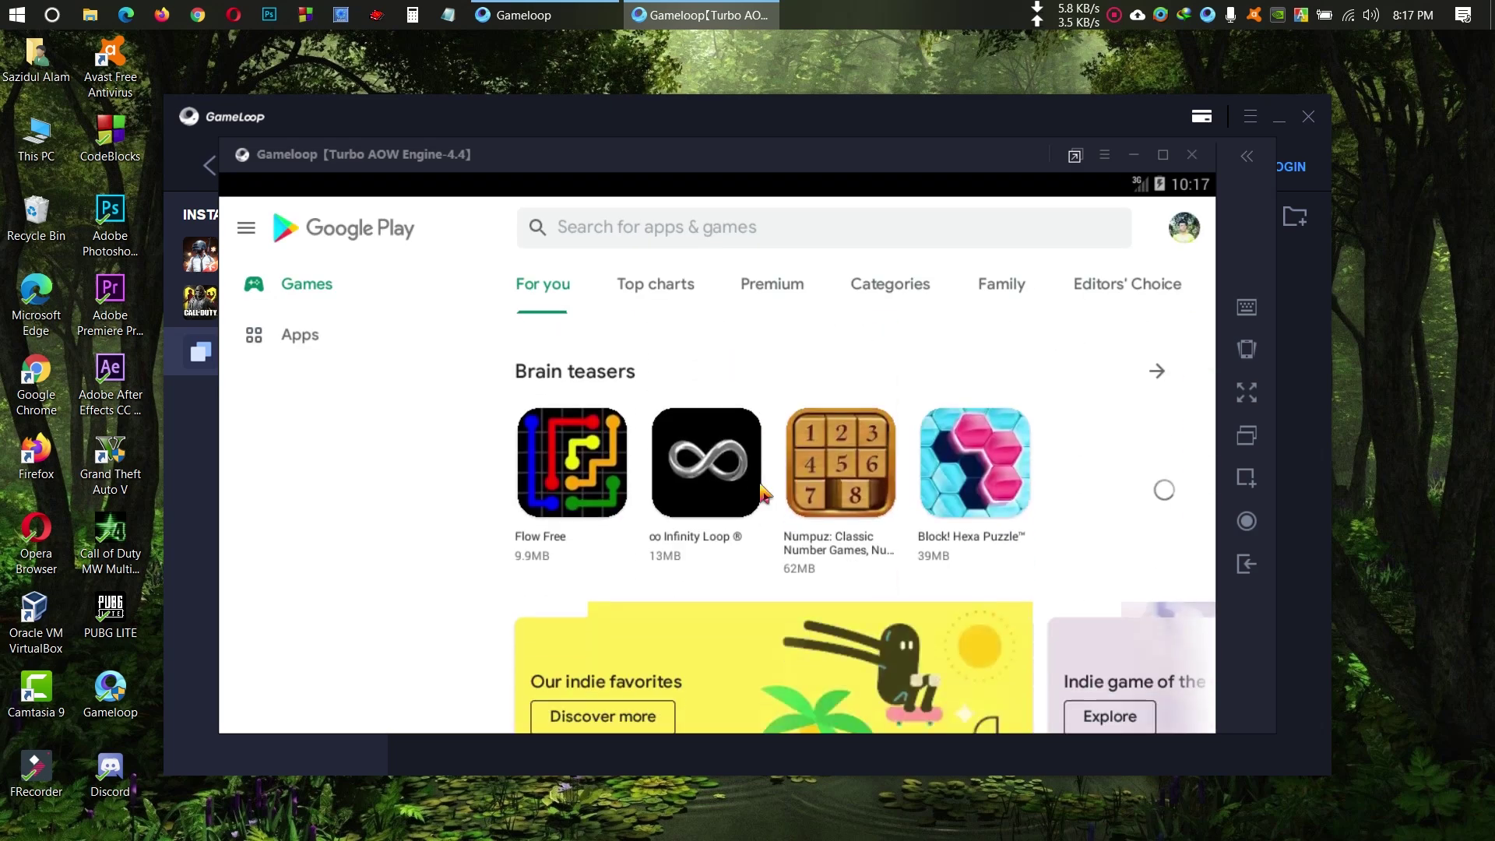
scroll(760, 490, up, 5)
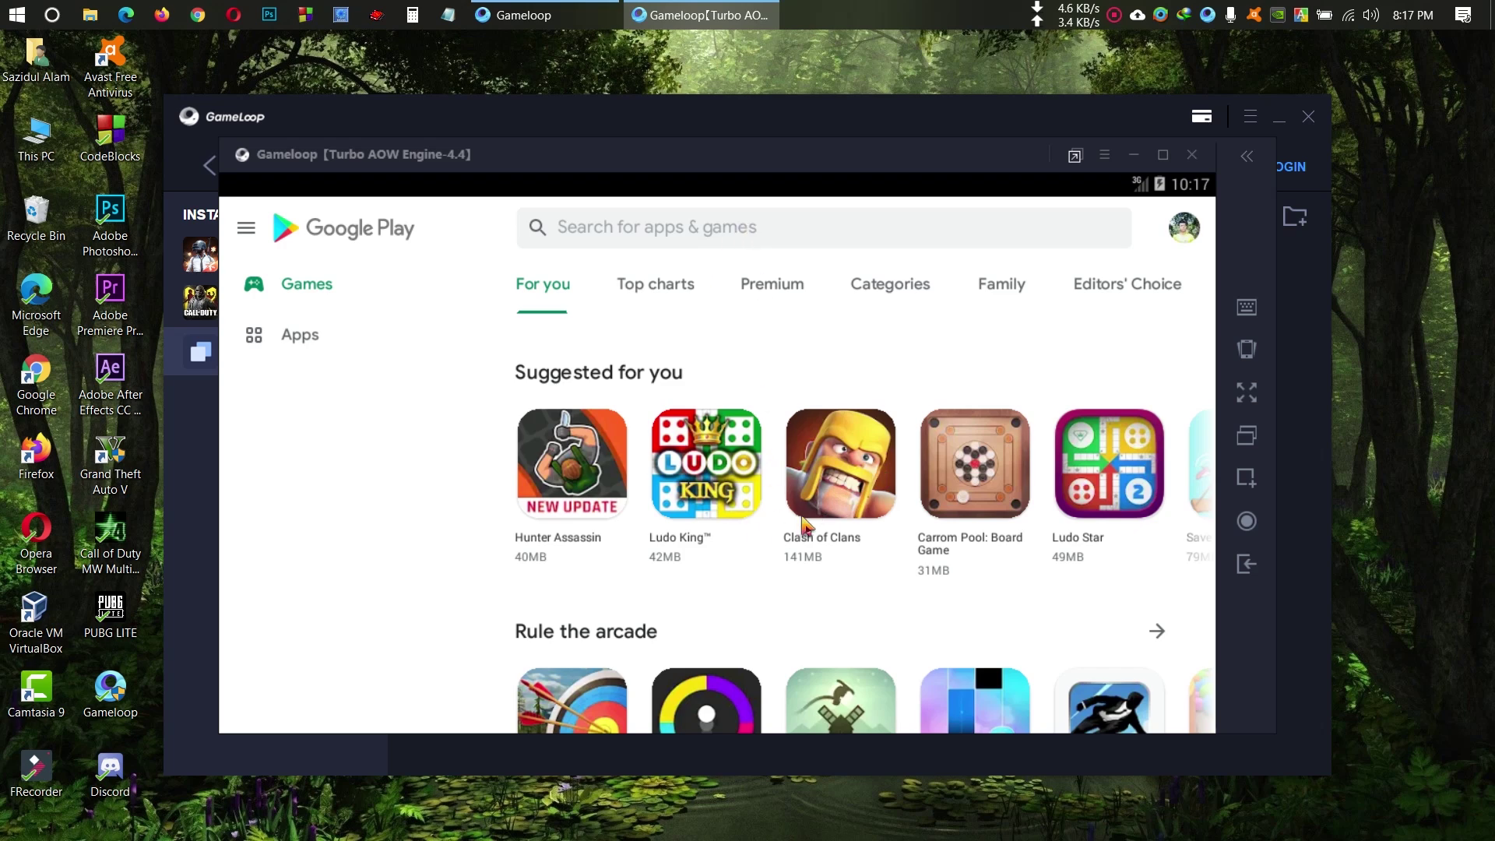
scroll(810, 529, down, 2)
scroll(798, 568, down, 10)
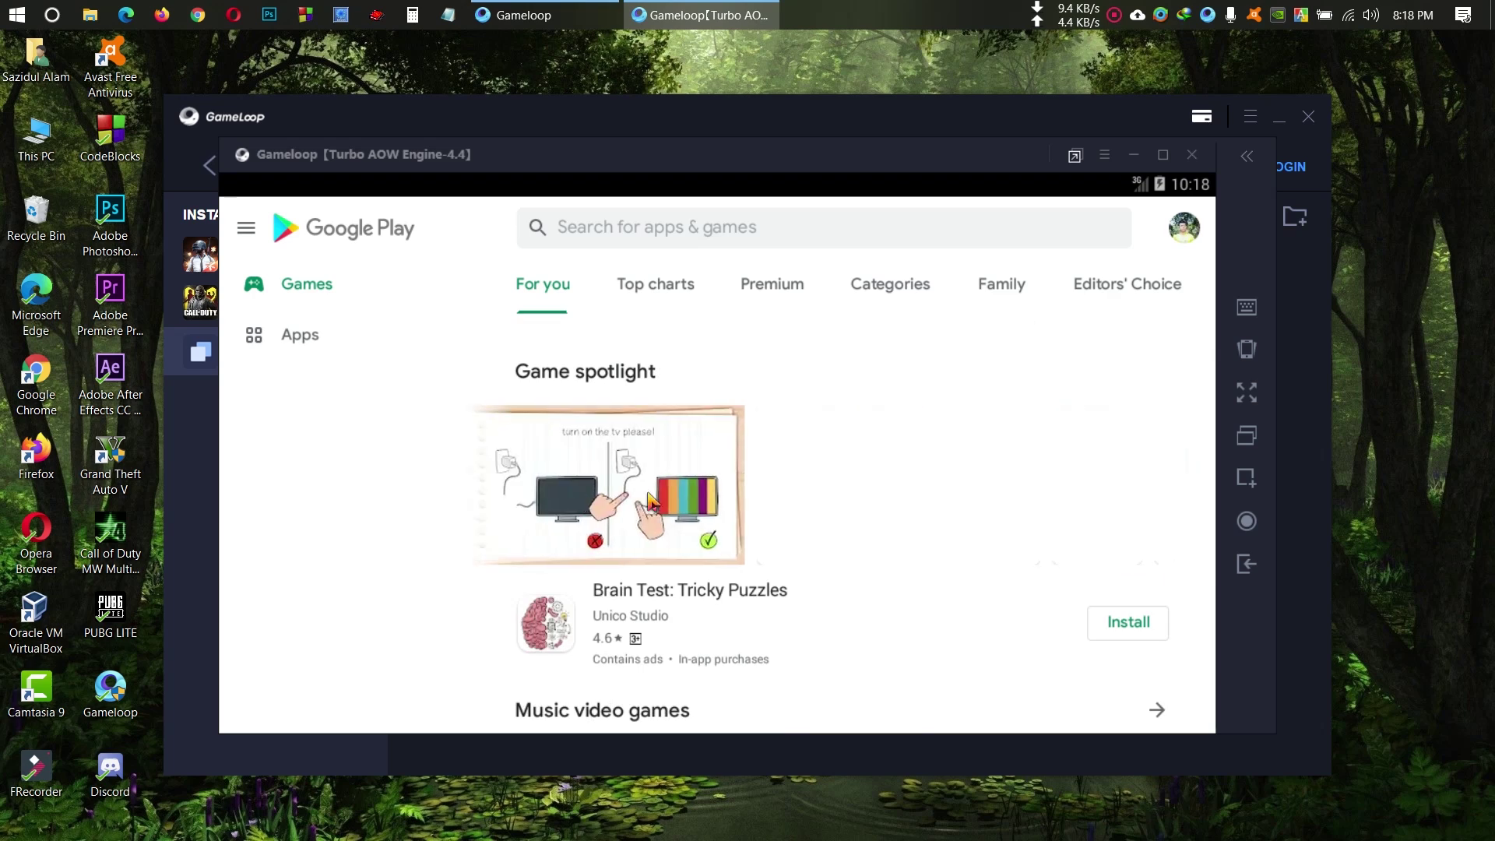
scroll(761, 526, down, 2)
scroll(761, 524, down, 8)
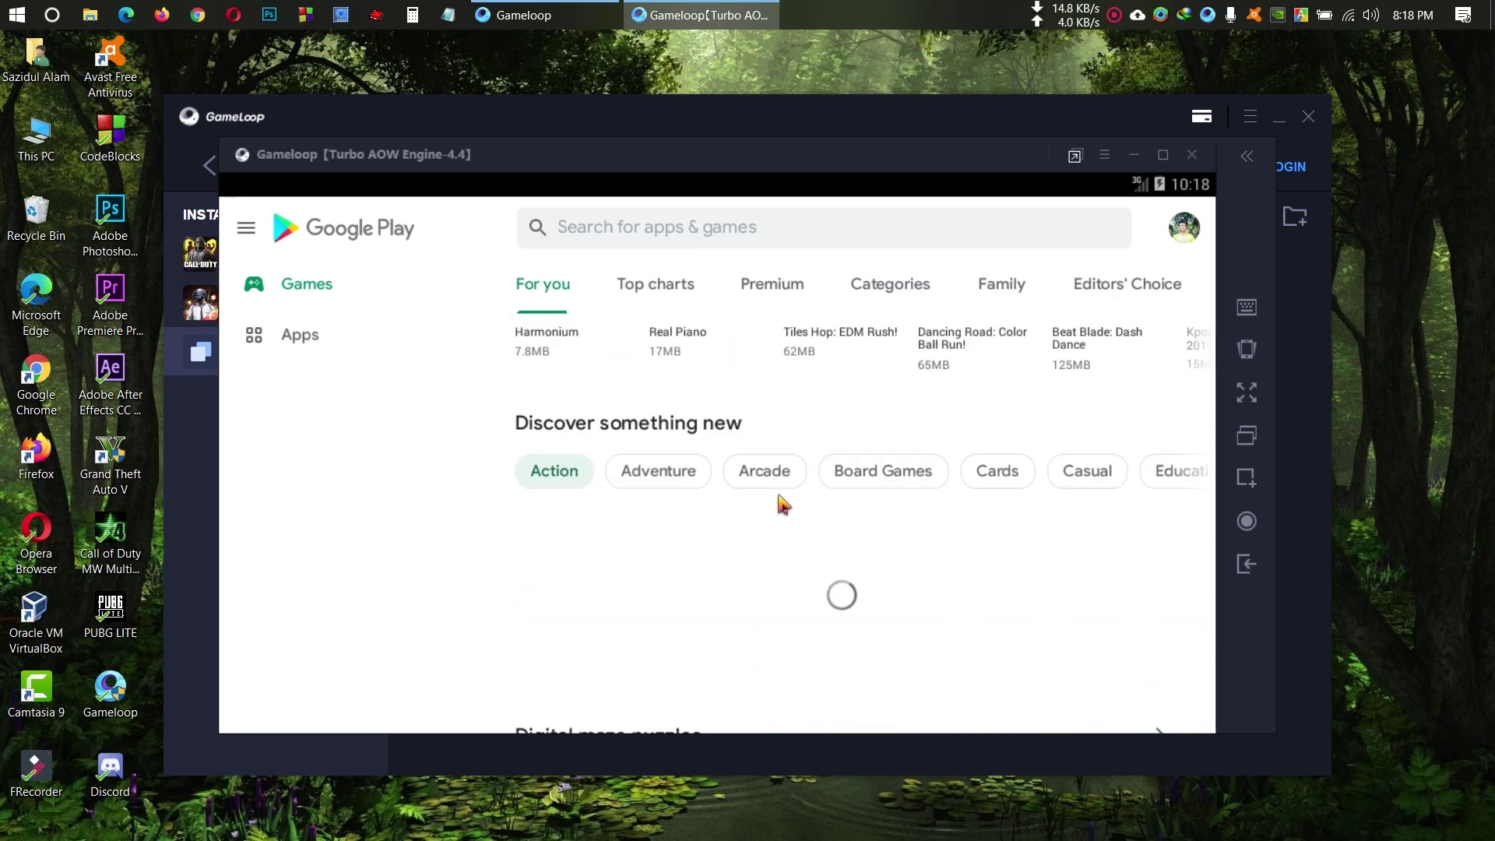
scroll(802, 471, down, 6)
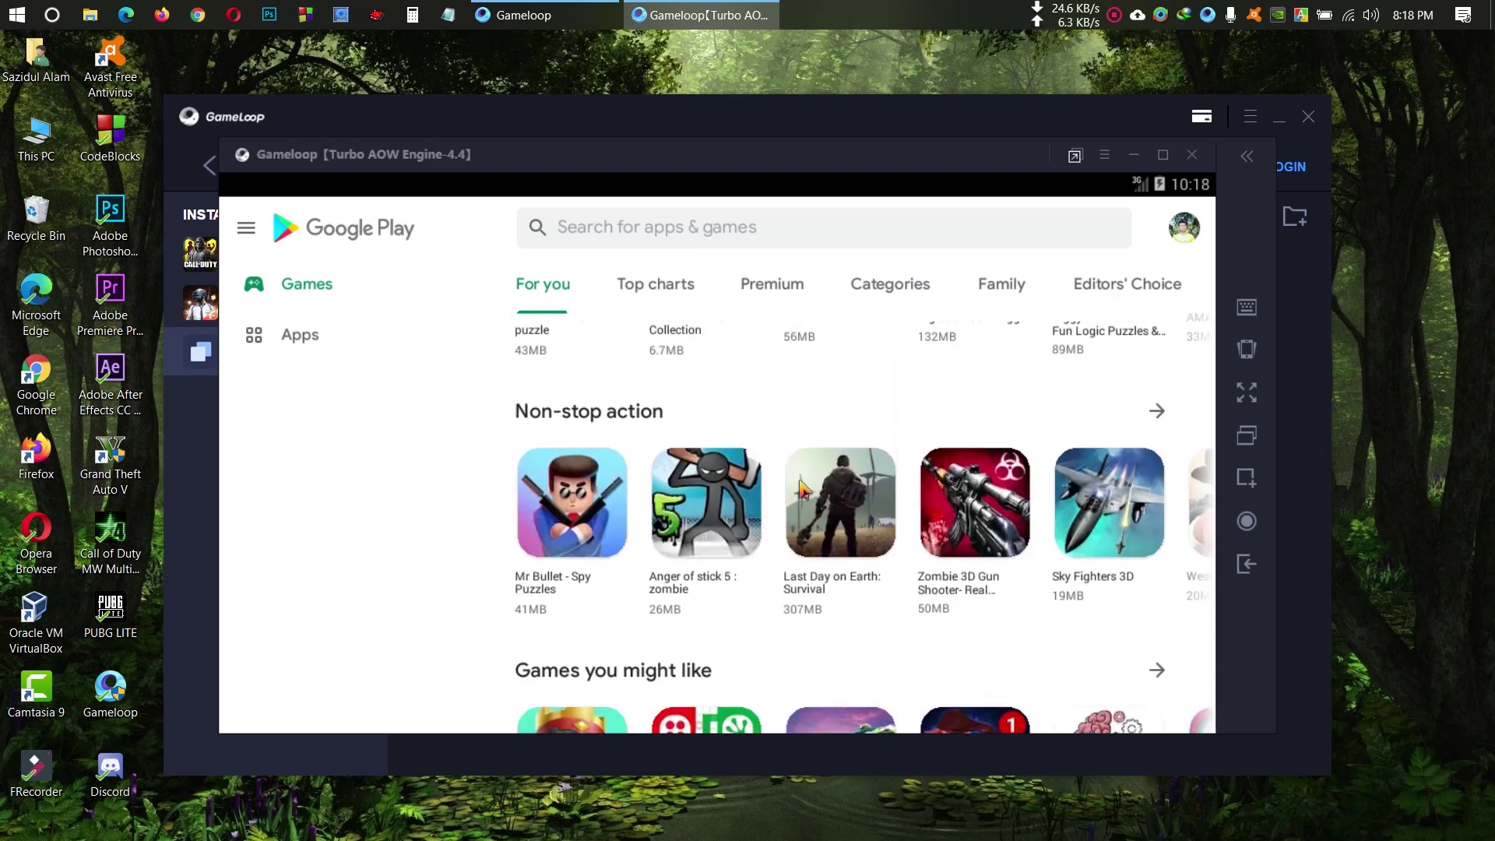
scroll(814, 467, down, 5)
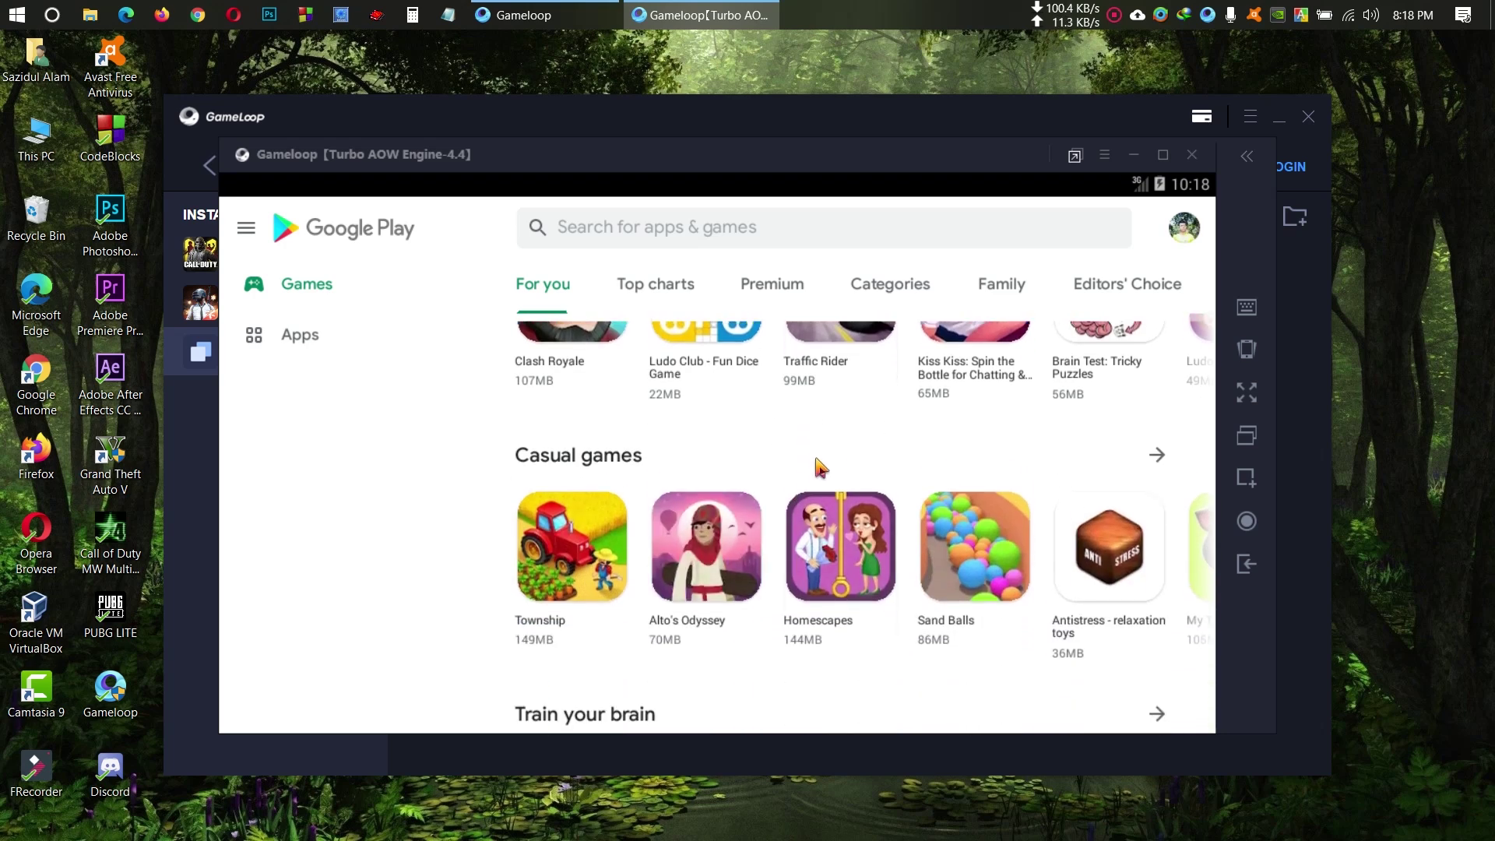
scroll(874, 423, up, 12)
scroll(810, 545, up, 4)
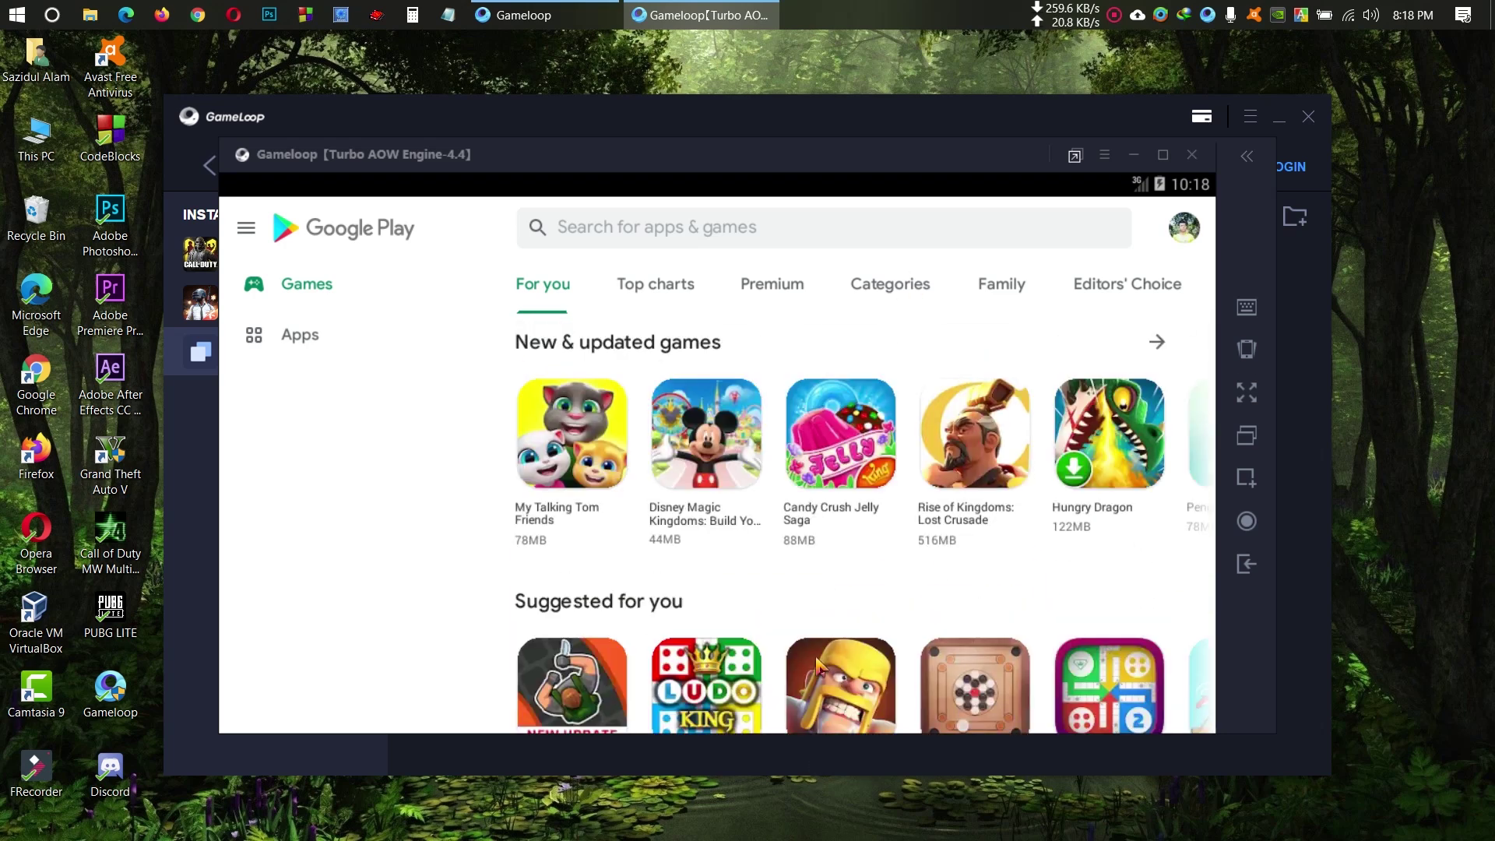
scroll(870, 537, down, 2)
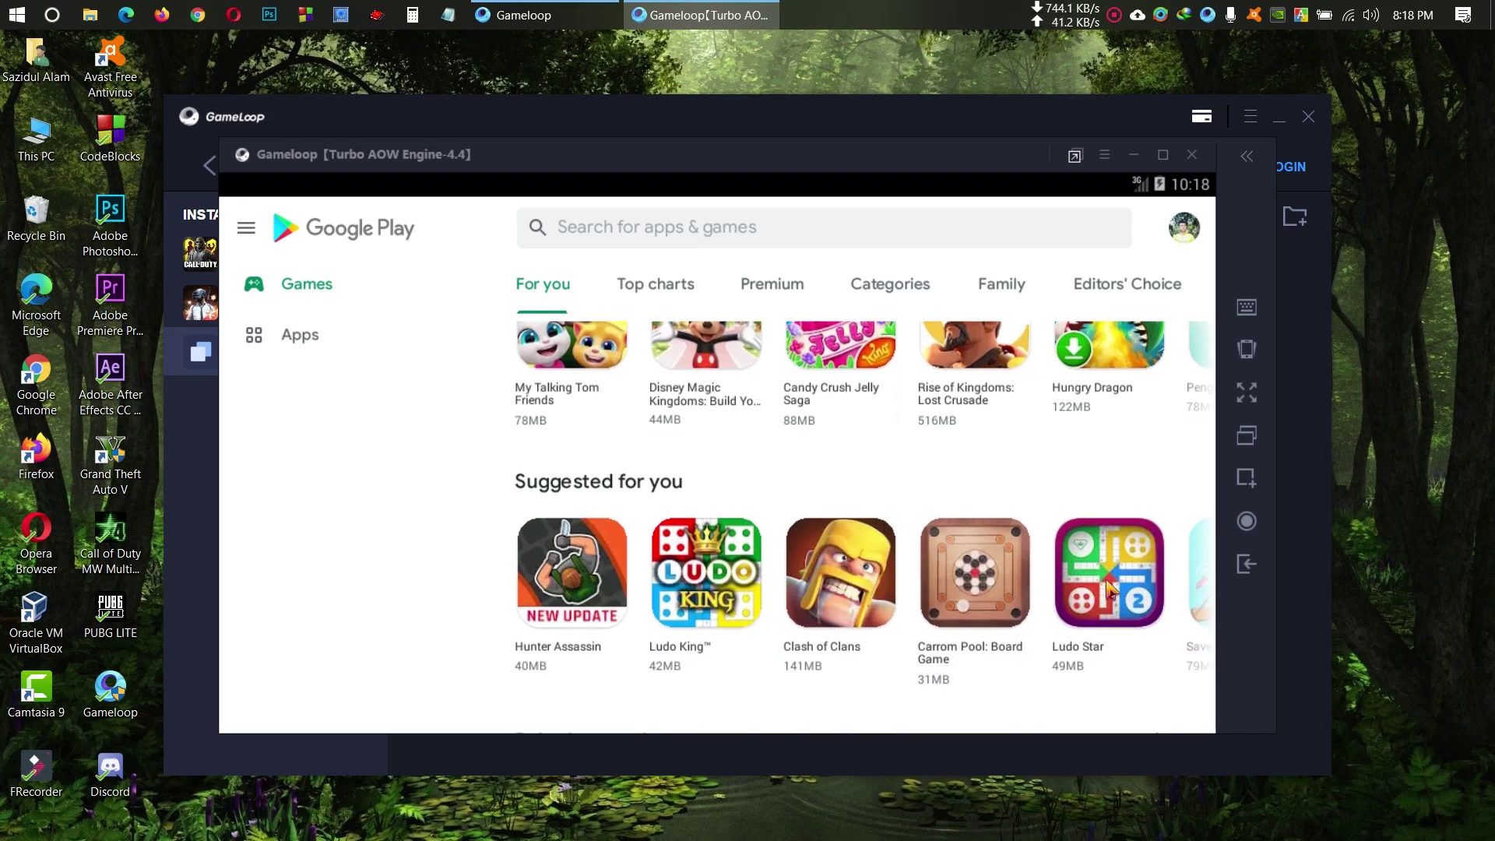
click(1108, 589)
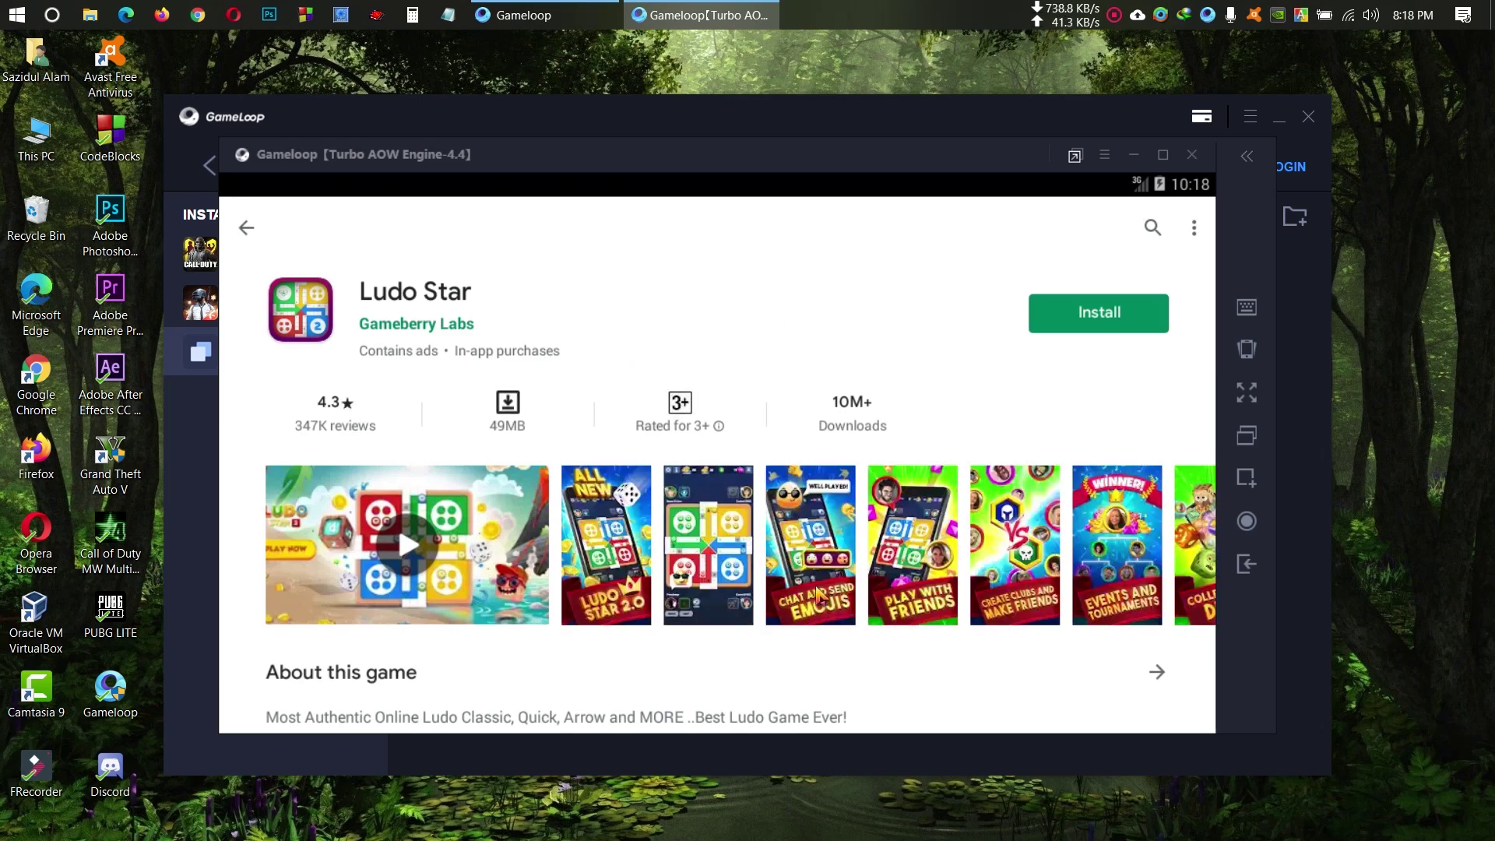
Step: Install Ludo Star, accept its permissions, and open it to the title screen
click(1104, 323)
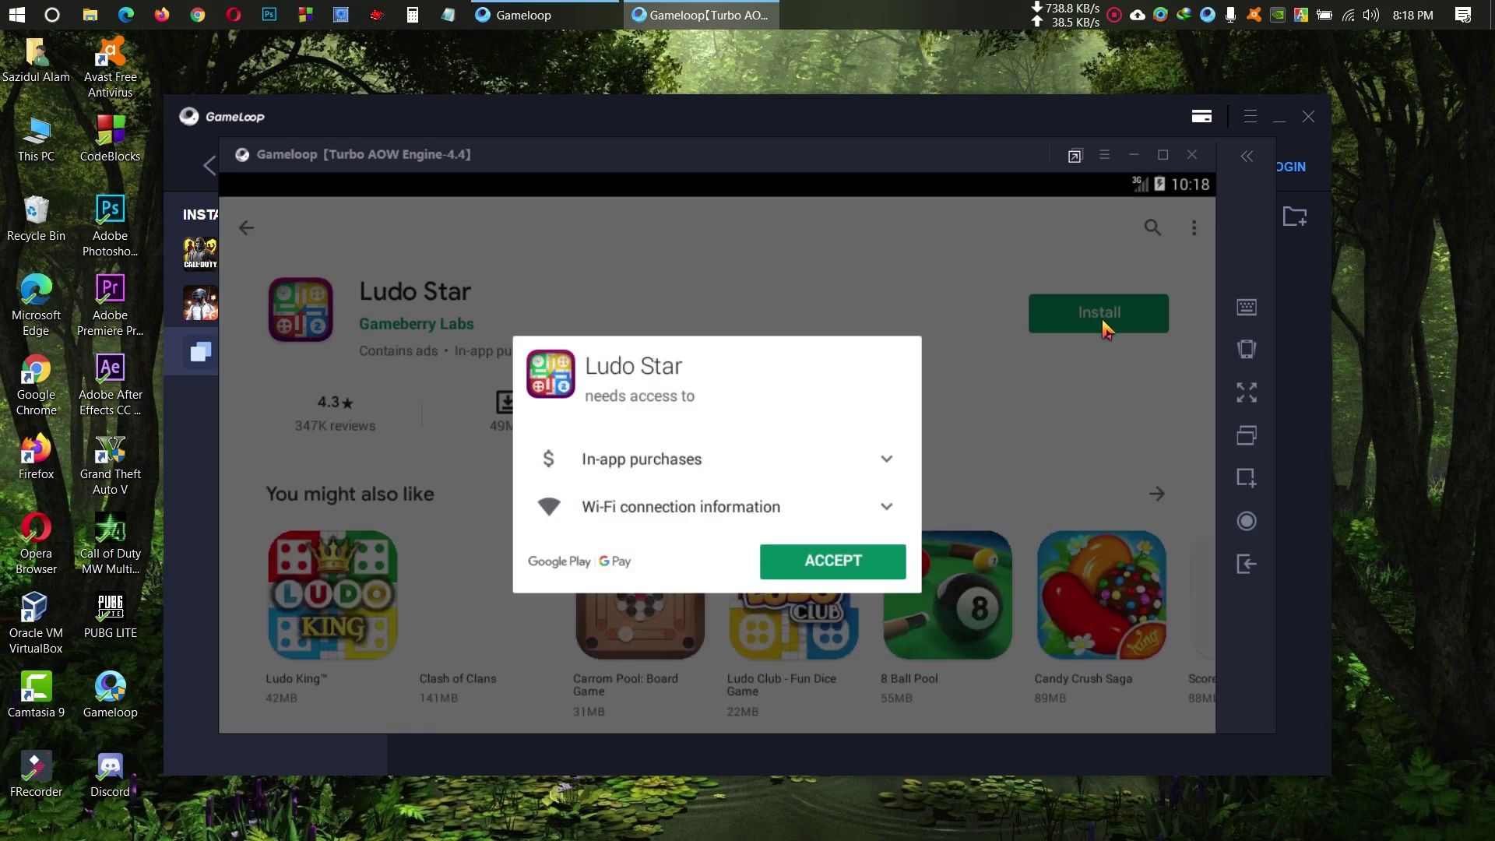
click(815, 563)
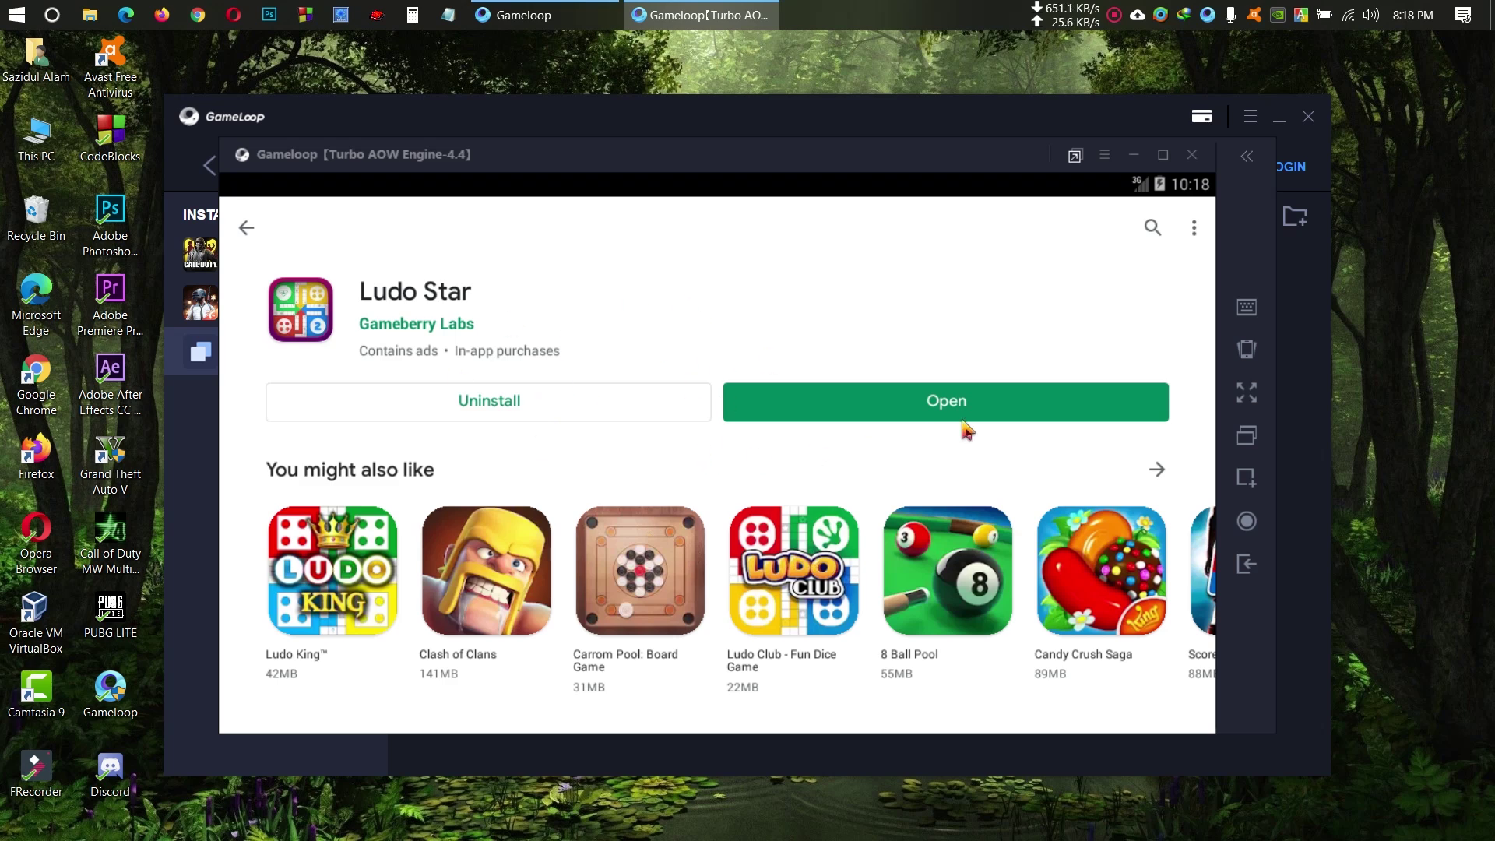
click(987, 414)
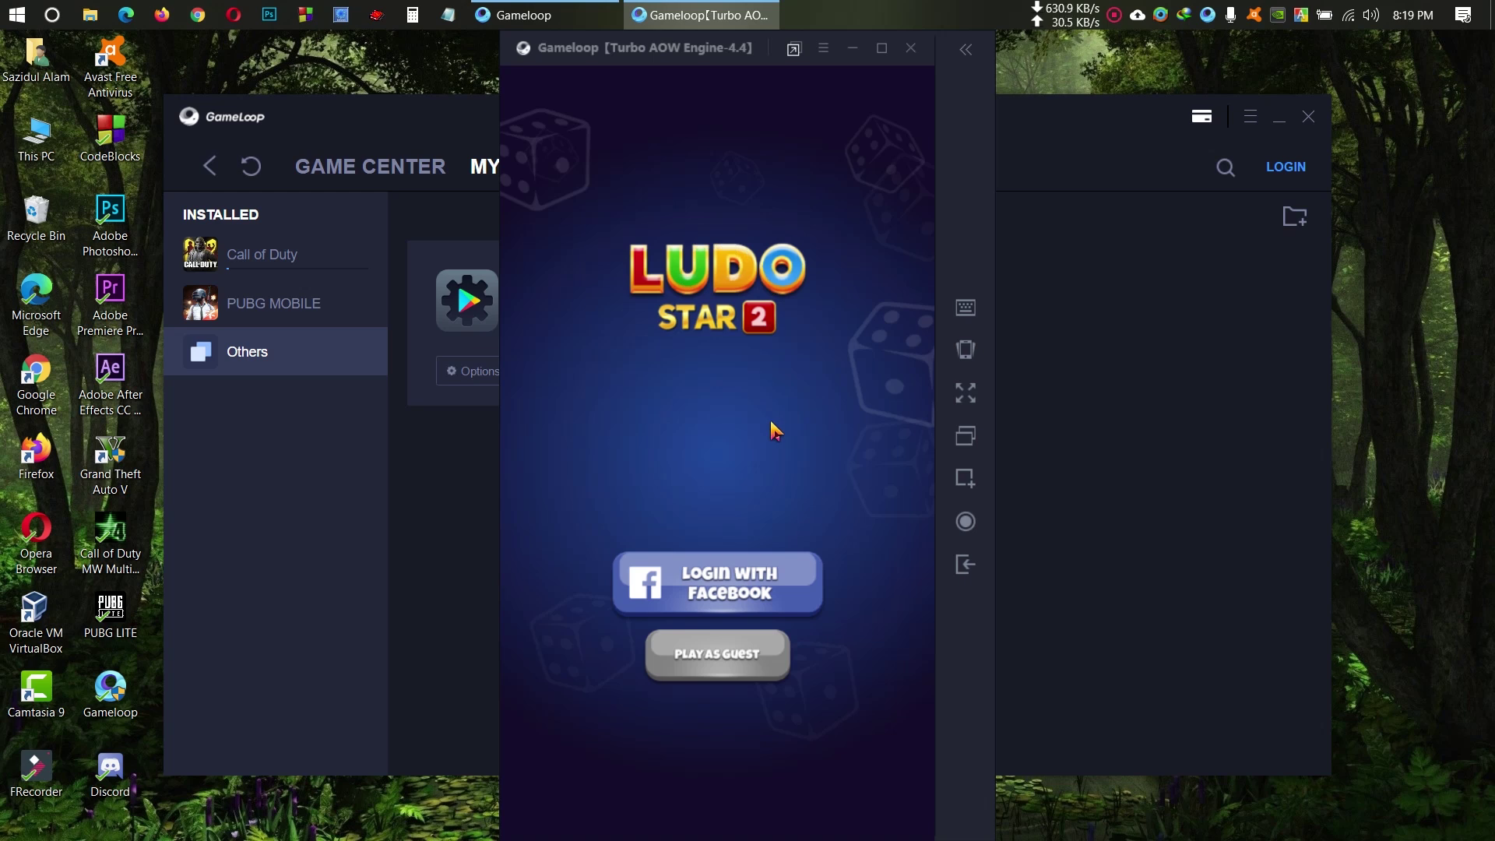
Step: Confirm quitting Ludo Star, then leave Google Play for the browser's Google home page
click(969, 566)
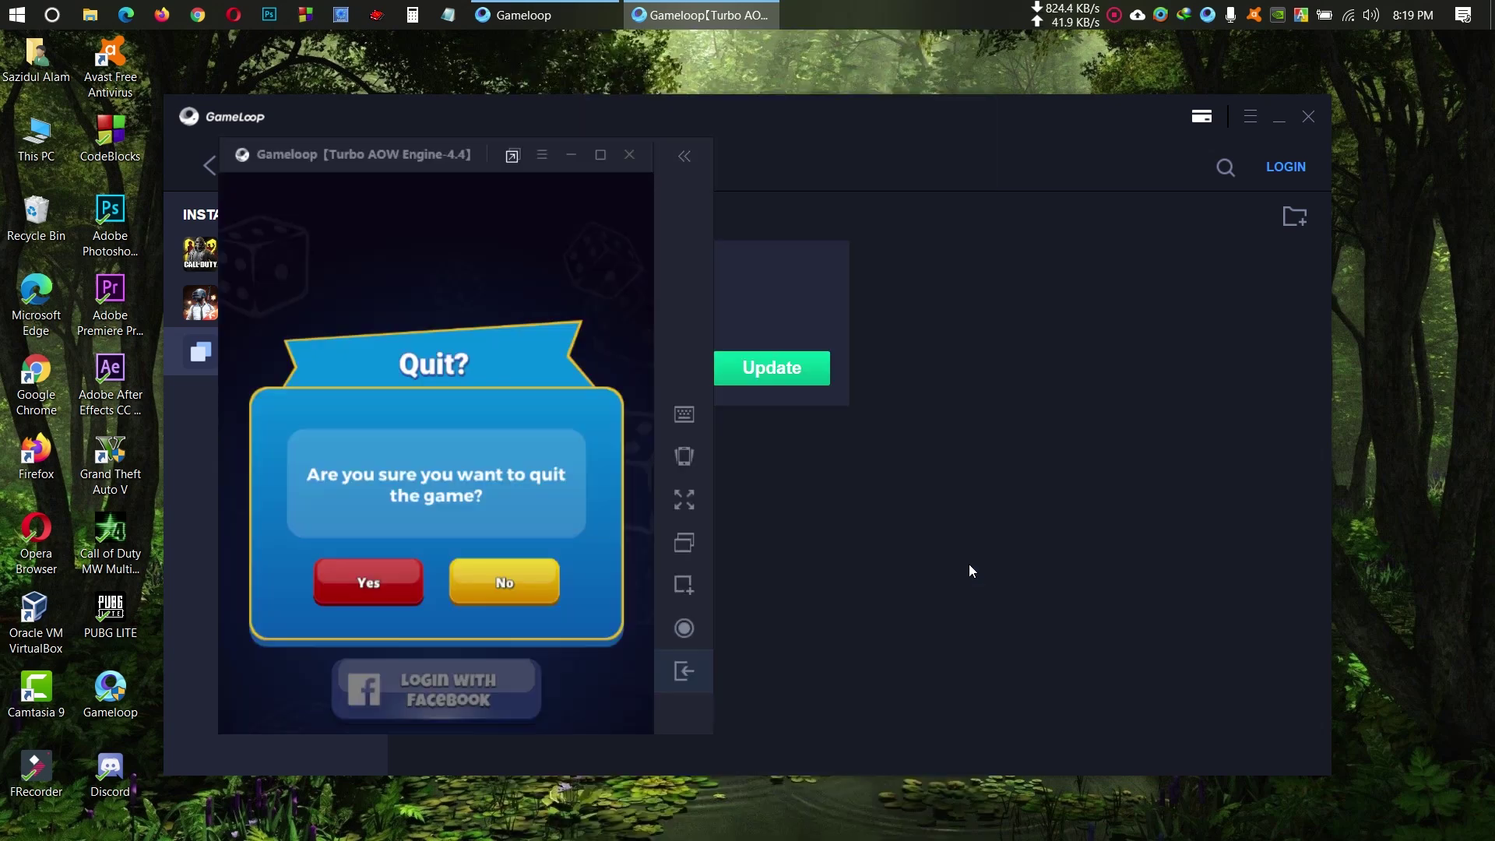
click(1244, 572)
click(1244, 574)
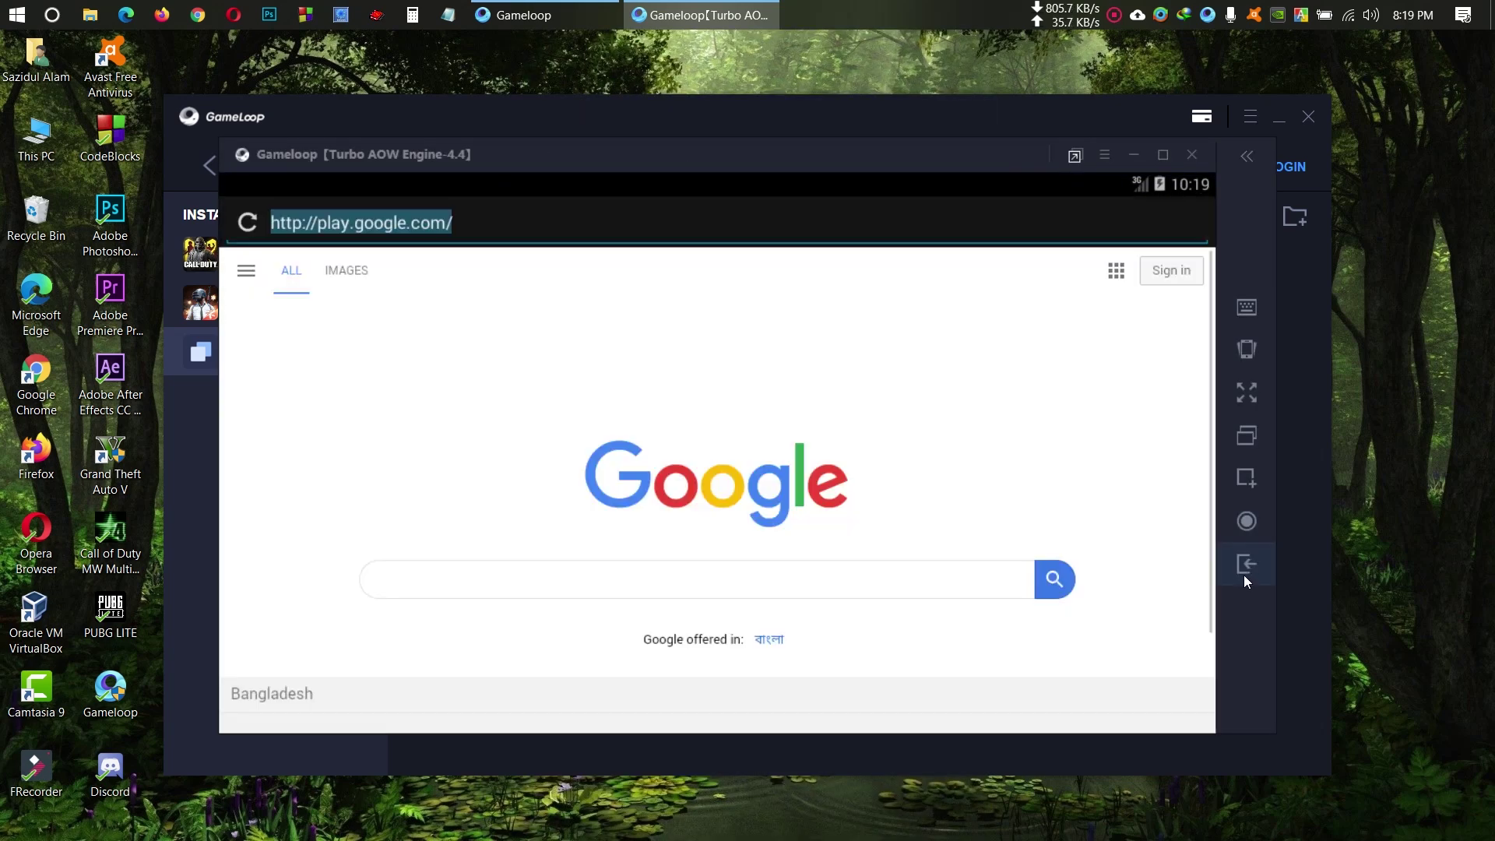